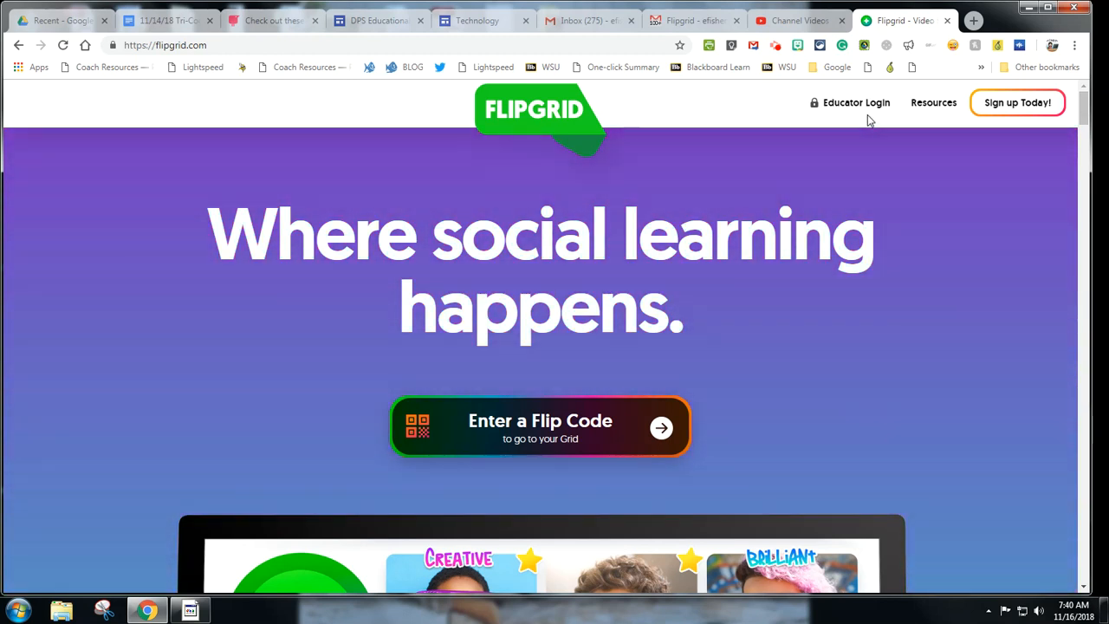
Step: Go to the educator My Grids page listing Technology Integration 1:1 and Mrs. Fisher
left_click(864, 108)
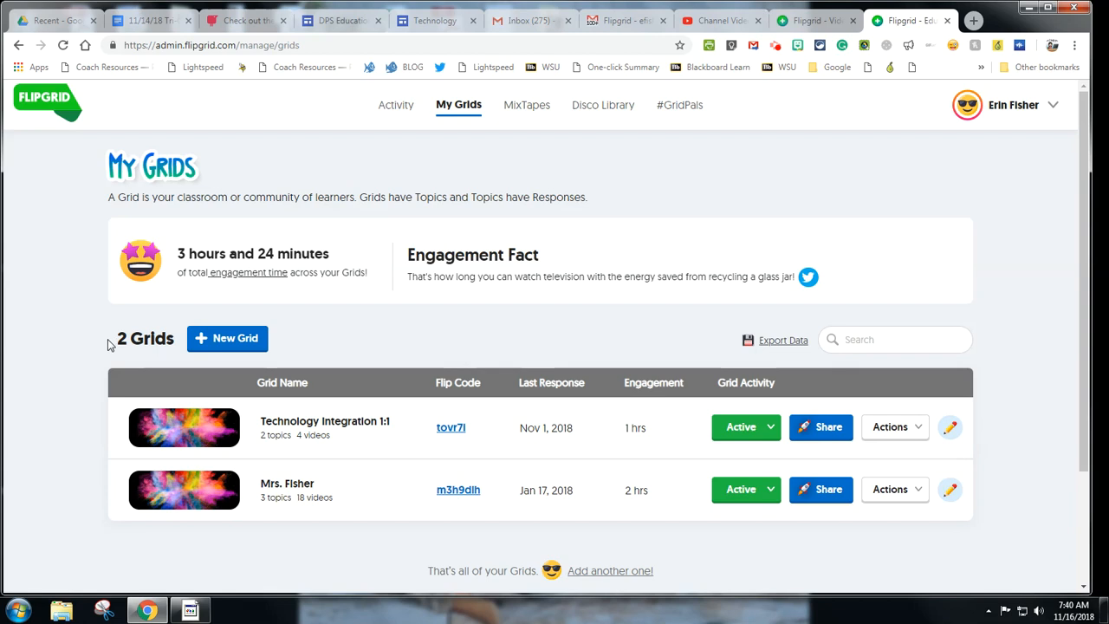
left_click_drag(108, 340, 175, 343)
left_click(68, 343)
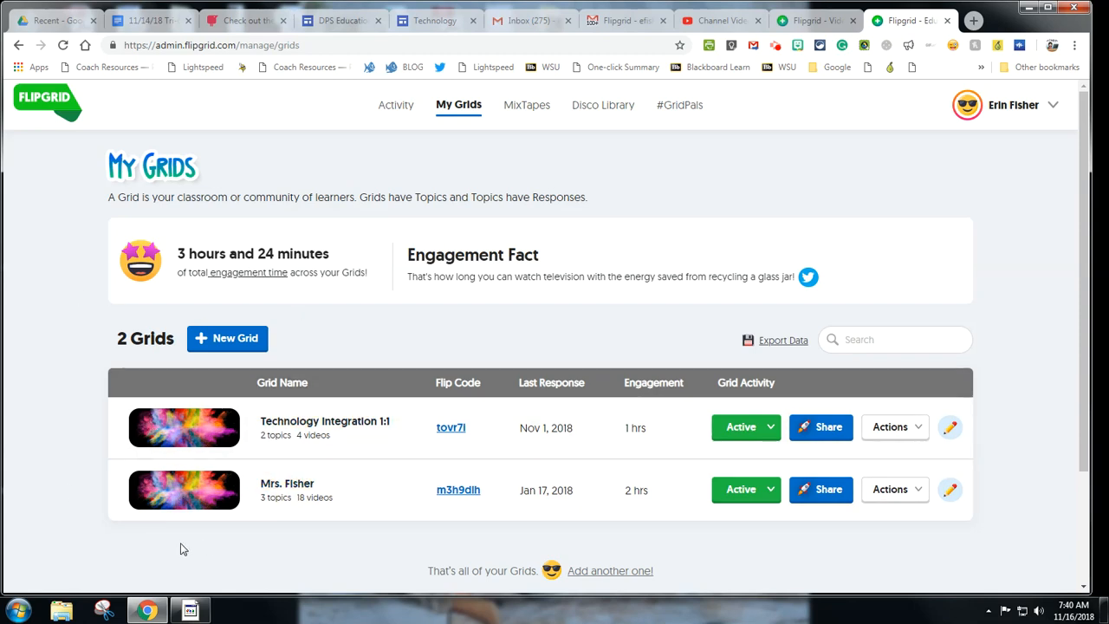
scroll(201, 507, "down", 1)
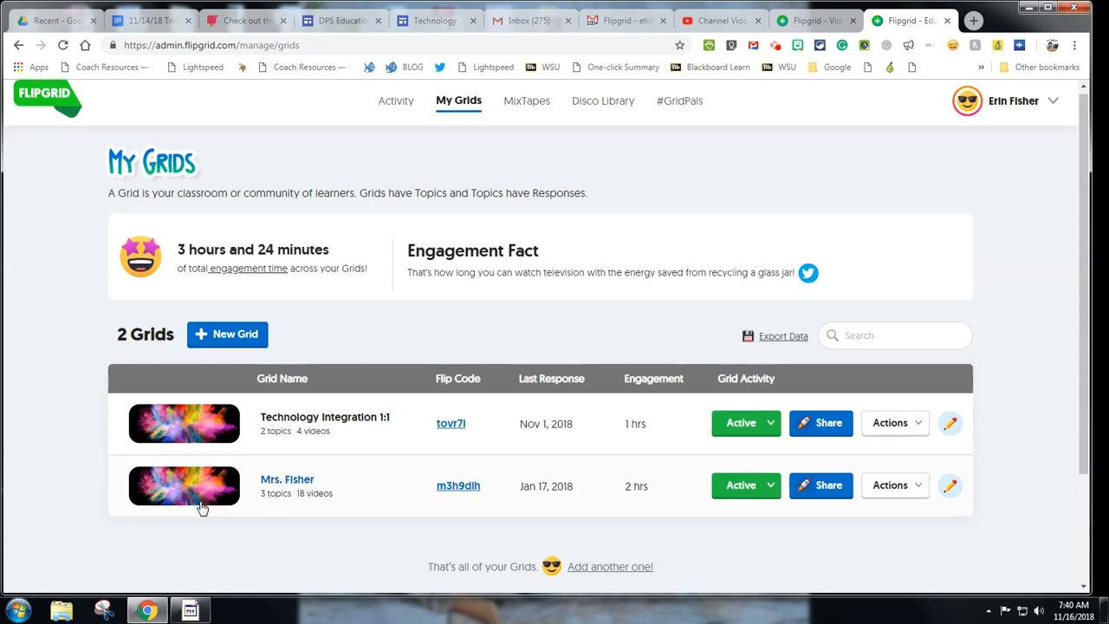
scroll(201, 507, "down", 1)
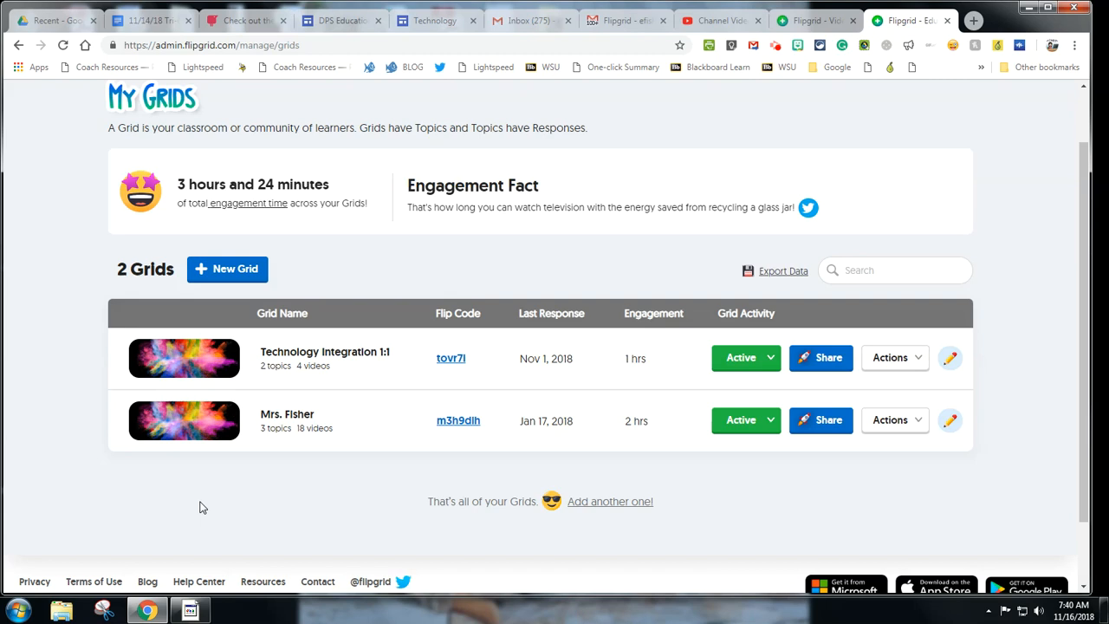
left_click(243, 270)
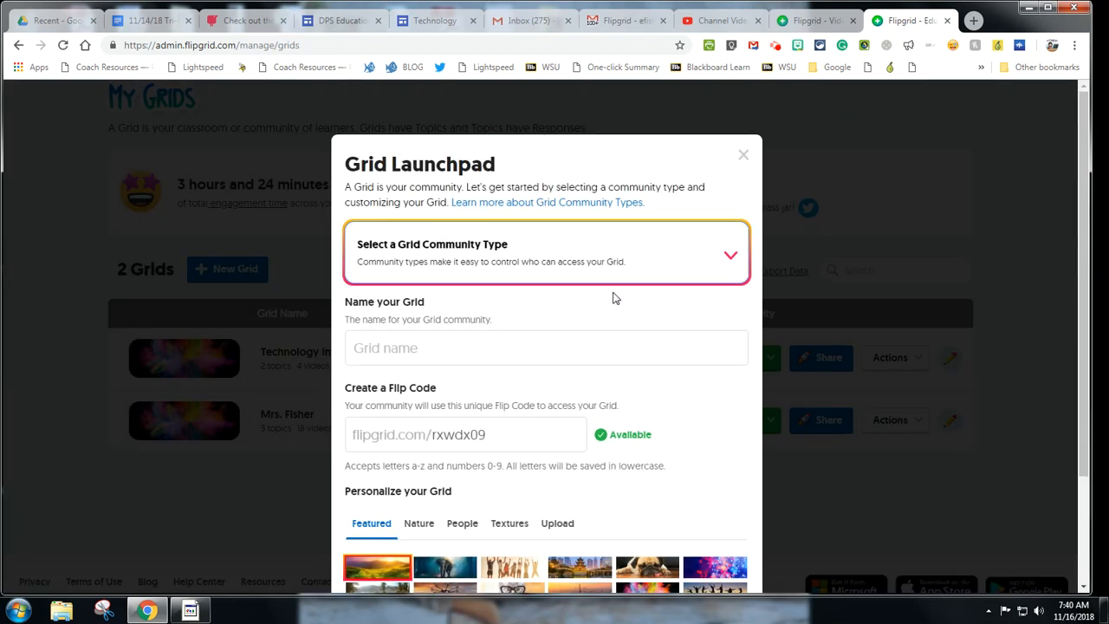
left_click(732, 264)
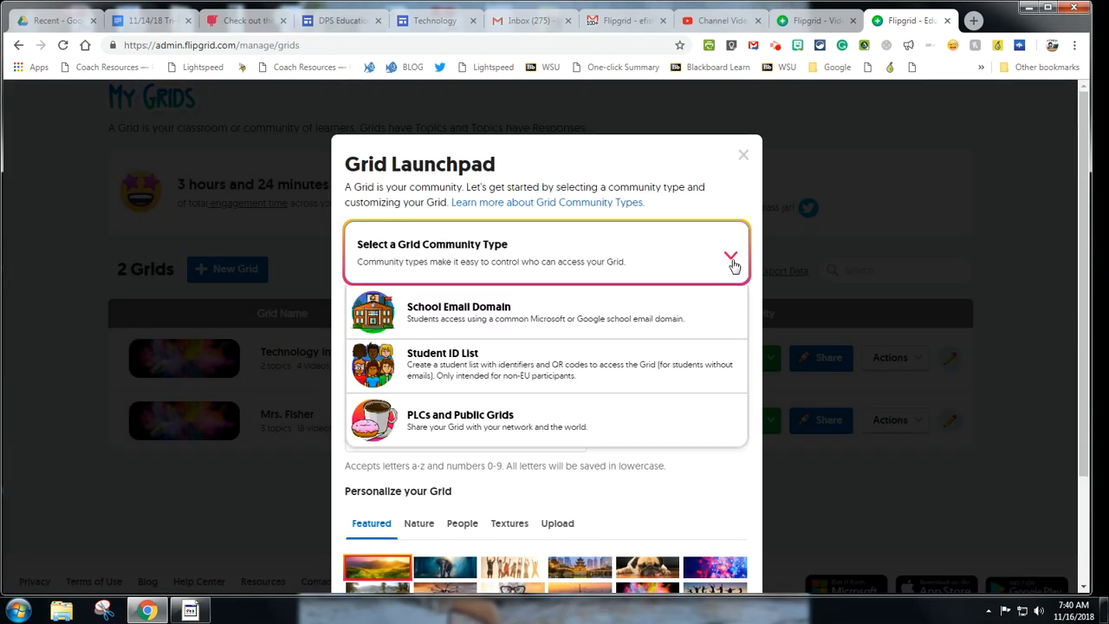
left_click(457, 317)
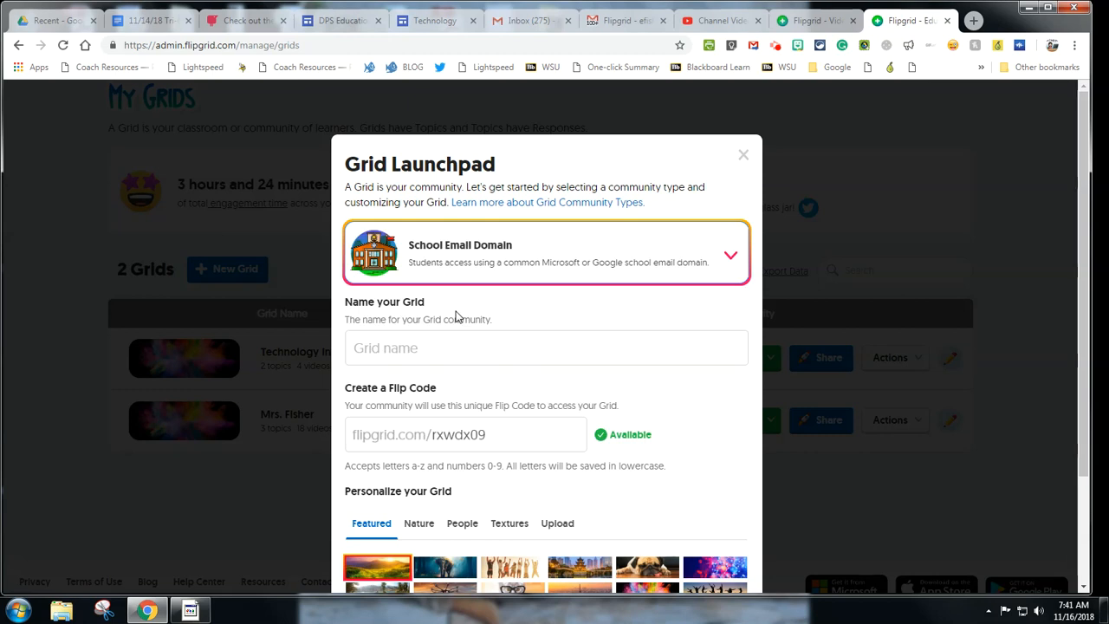
left_click(452, 356)
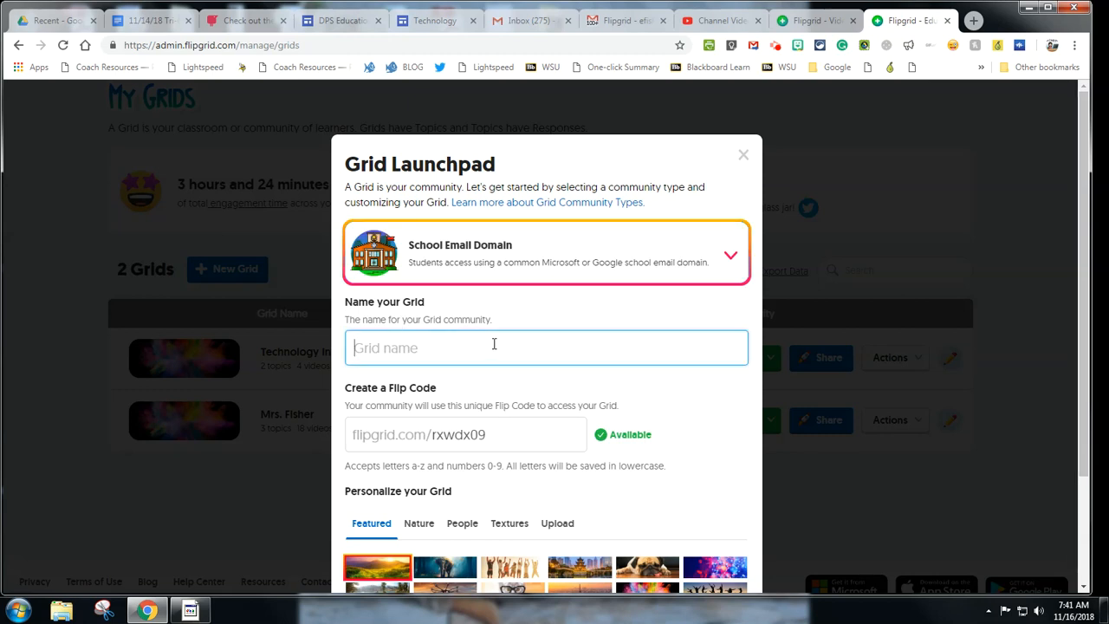
type("Science Blue")
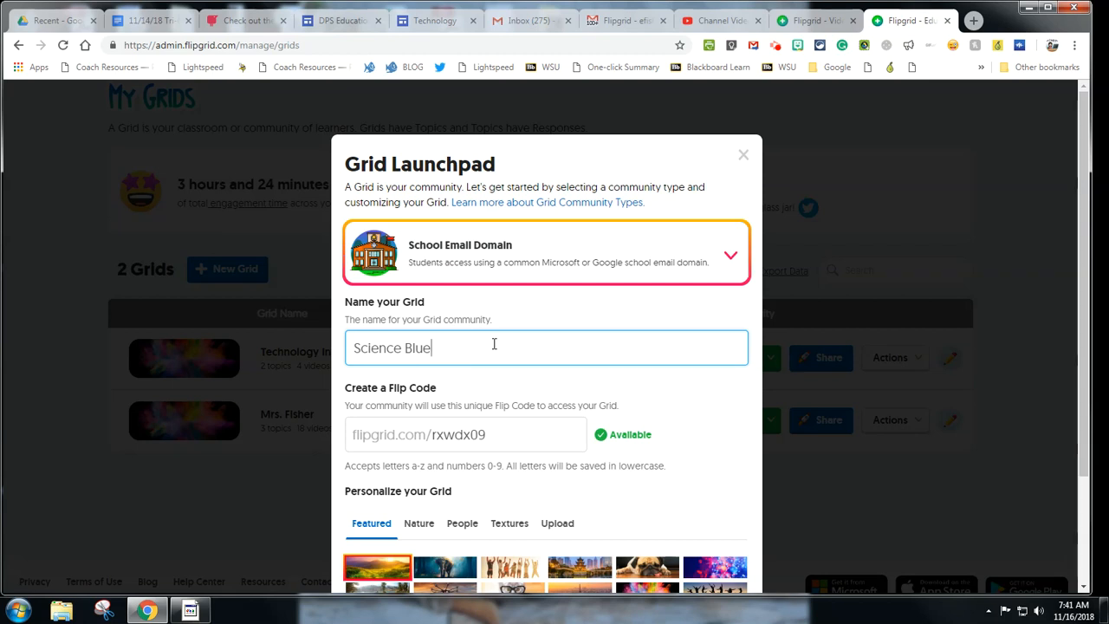
scroll(537, 323, "down", 3)
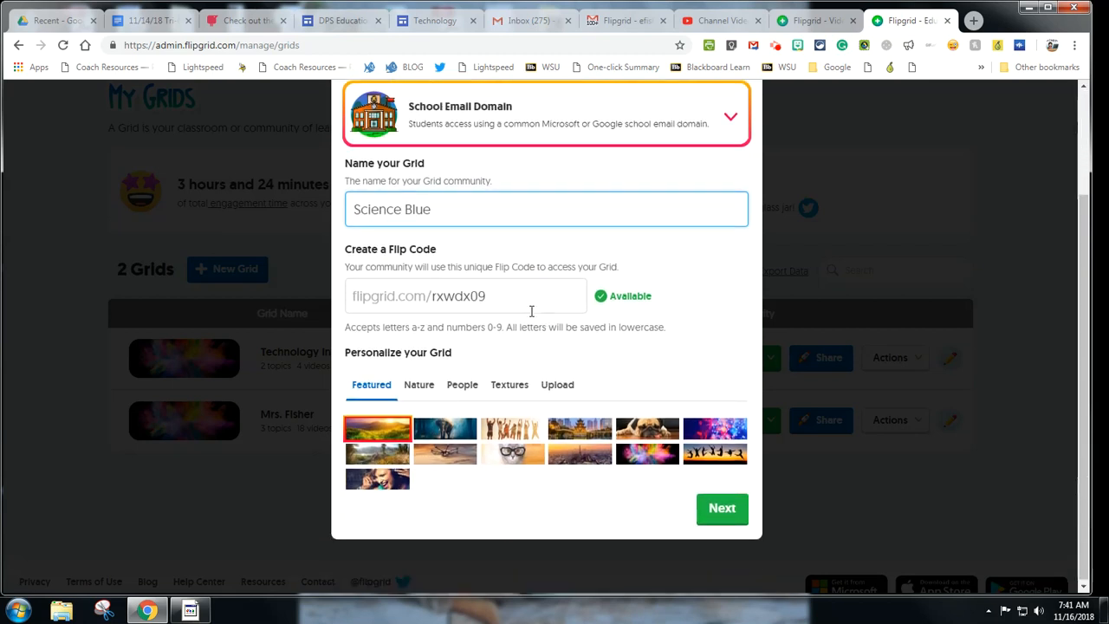
left_click_drag(487, 295, 437, 299)
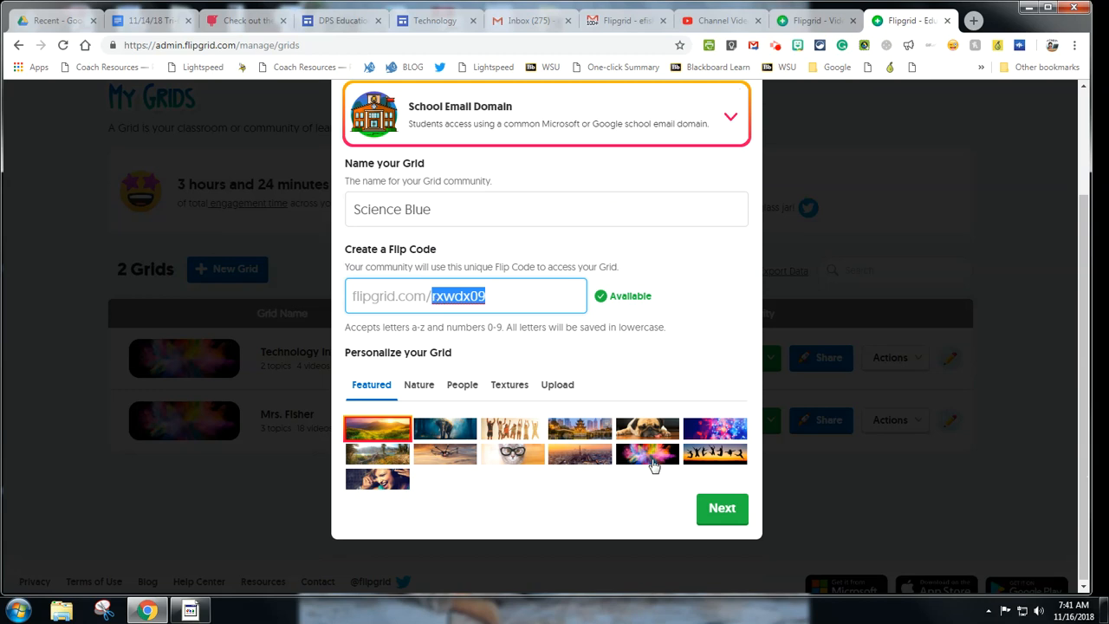
left_click(698, 297)
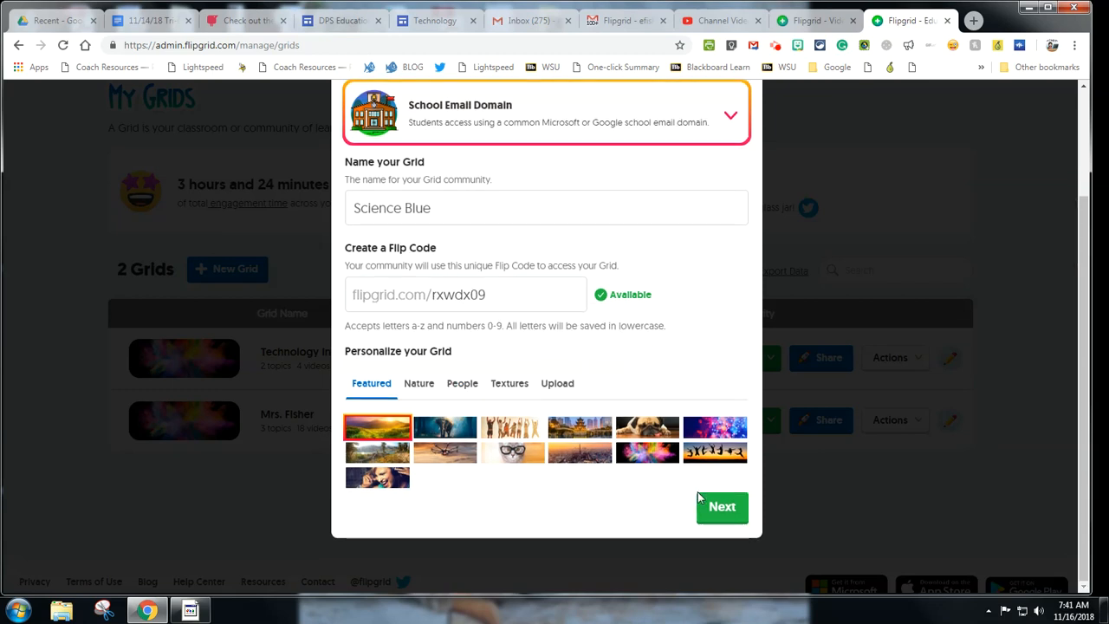
Step: Add k12.ebps.net and ebps.net as allowed email domains, then launch the grid
left_click(735, 518)
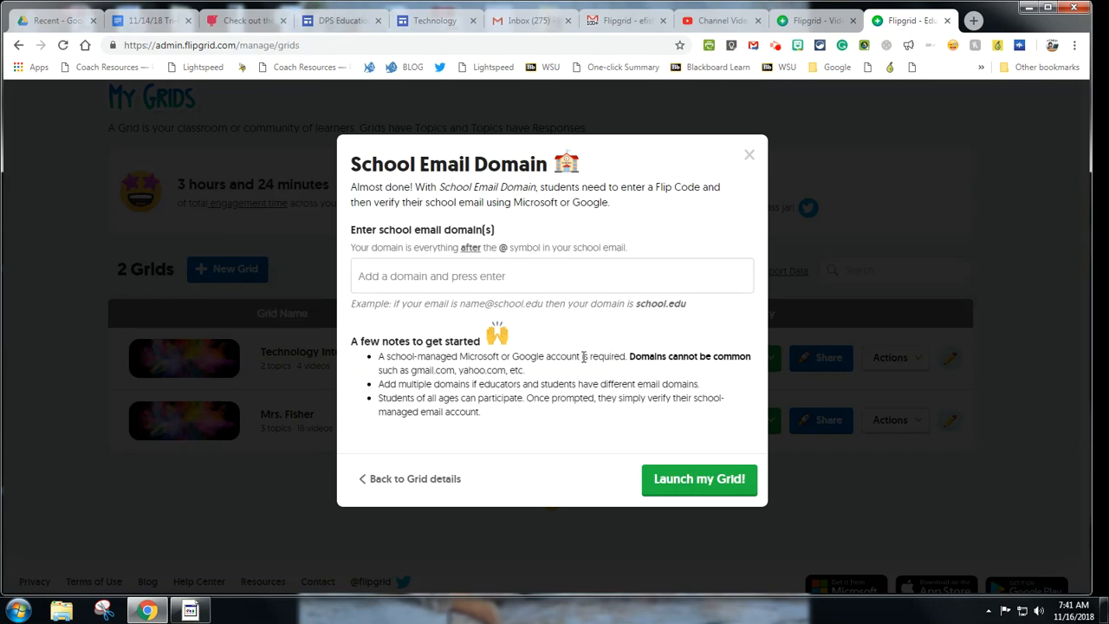
left_click(500, 286)
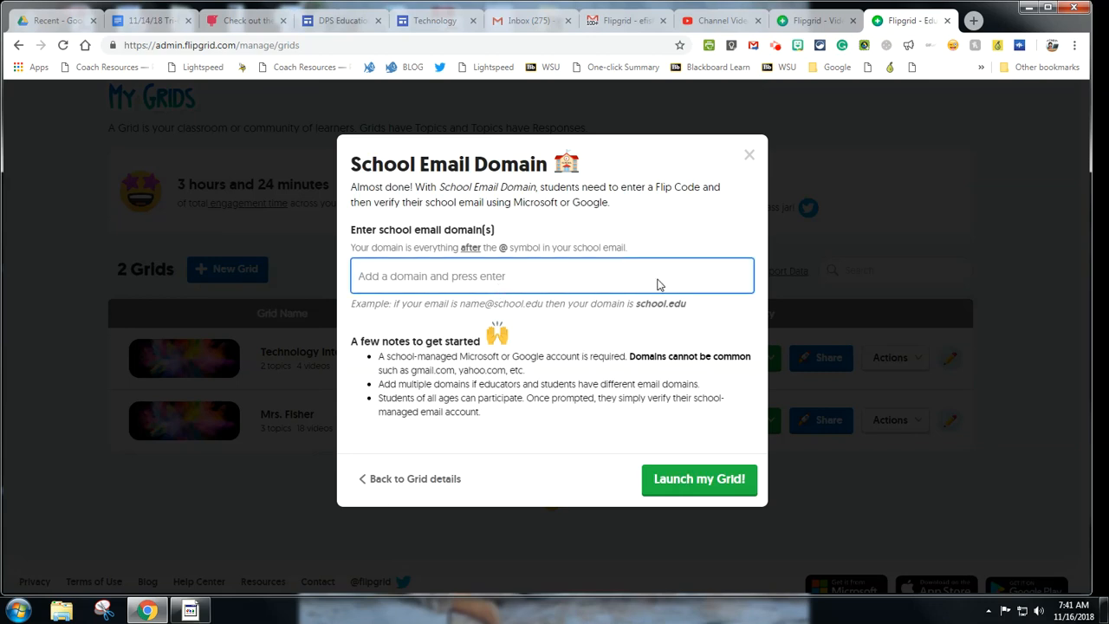
type("@k12.")
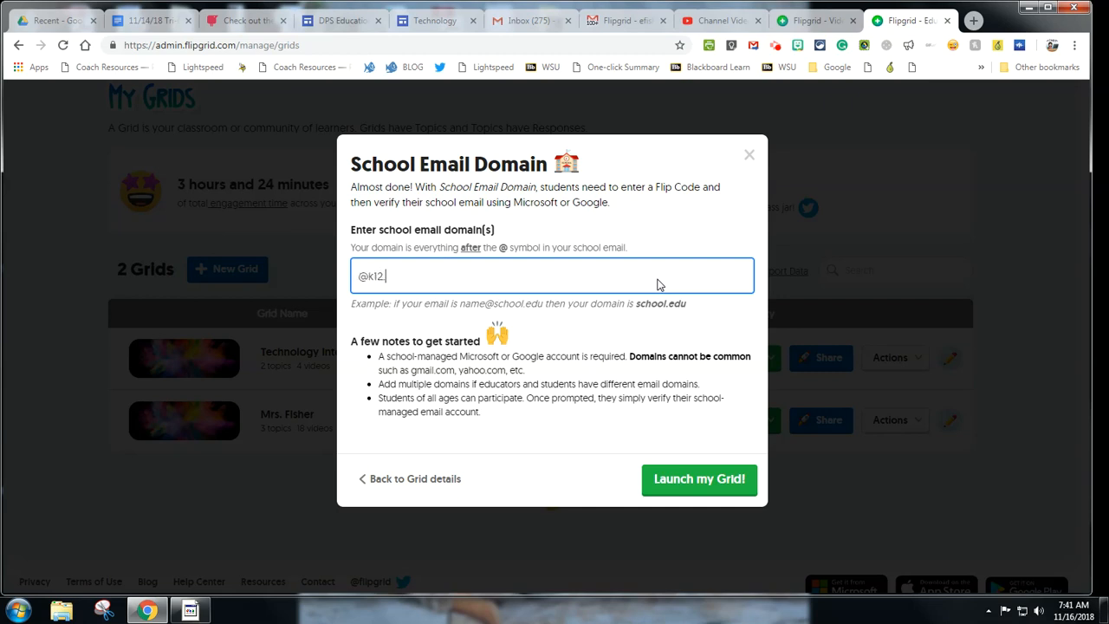
type("ebps.net")
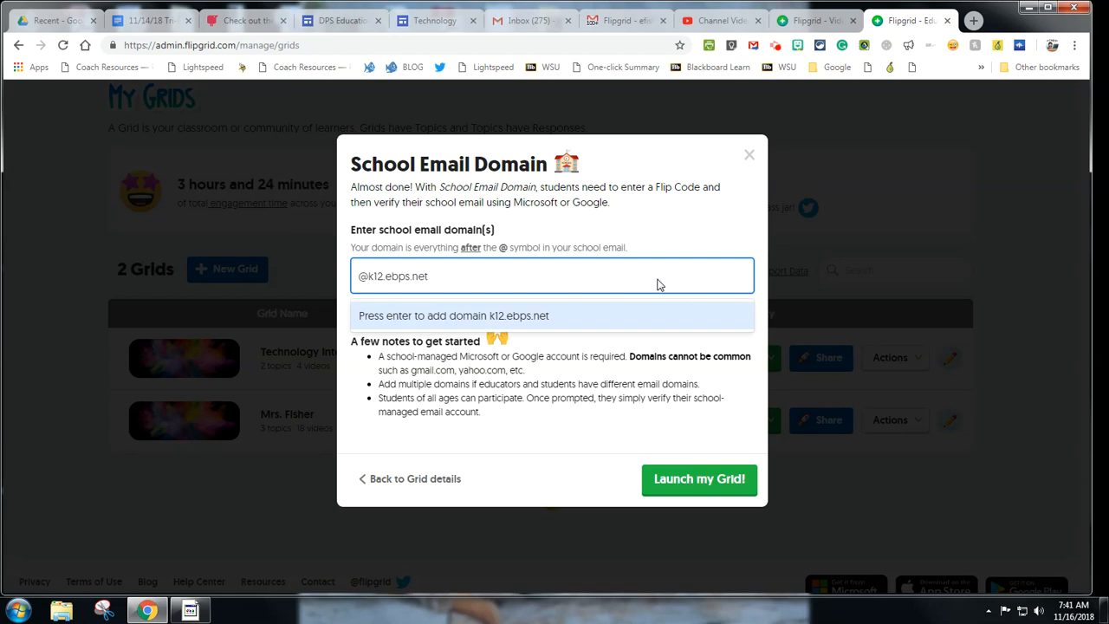
key("Return")
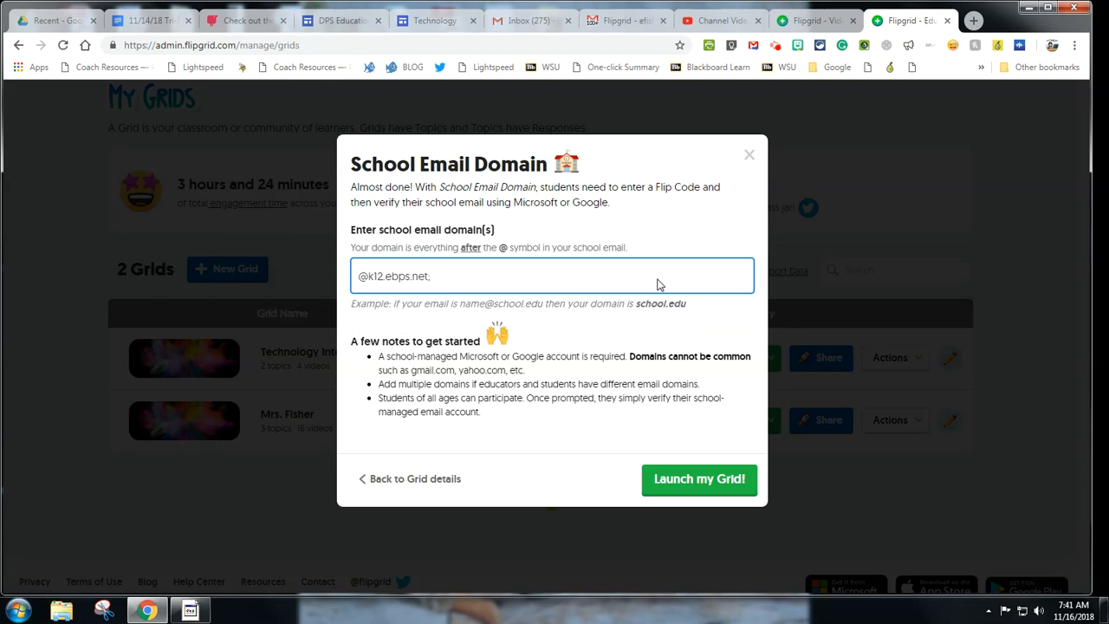
type("ebps.net")
left_click(592, 425)
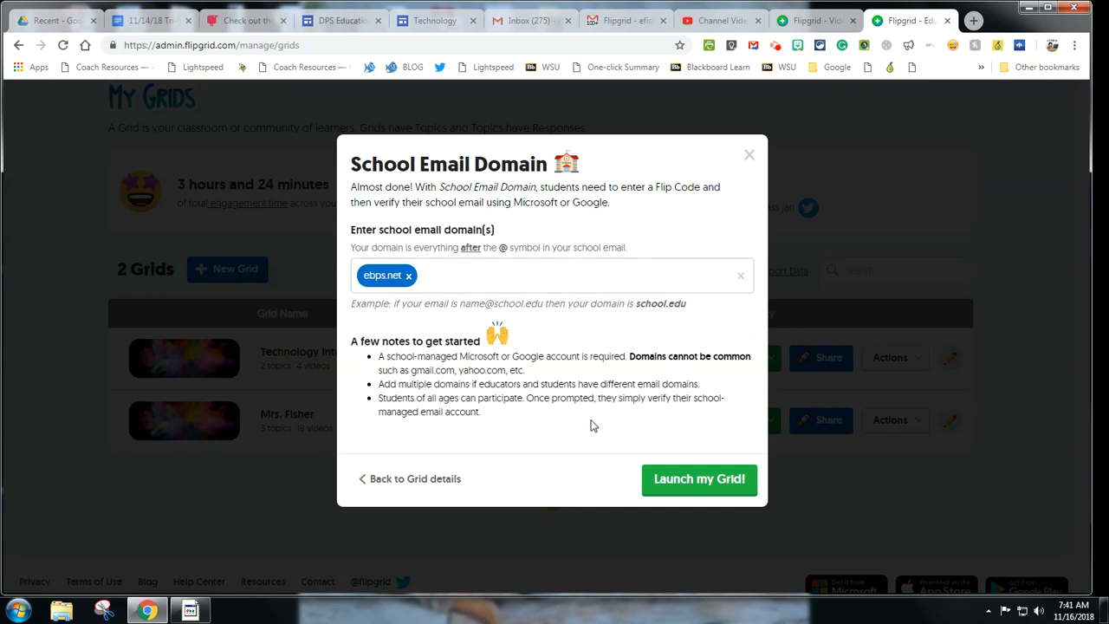
left_click(543, 281)
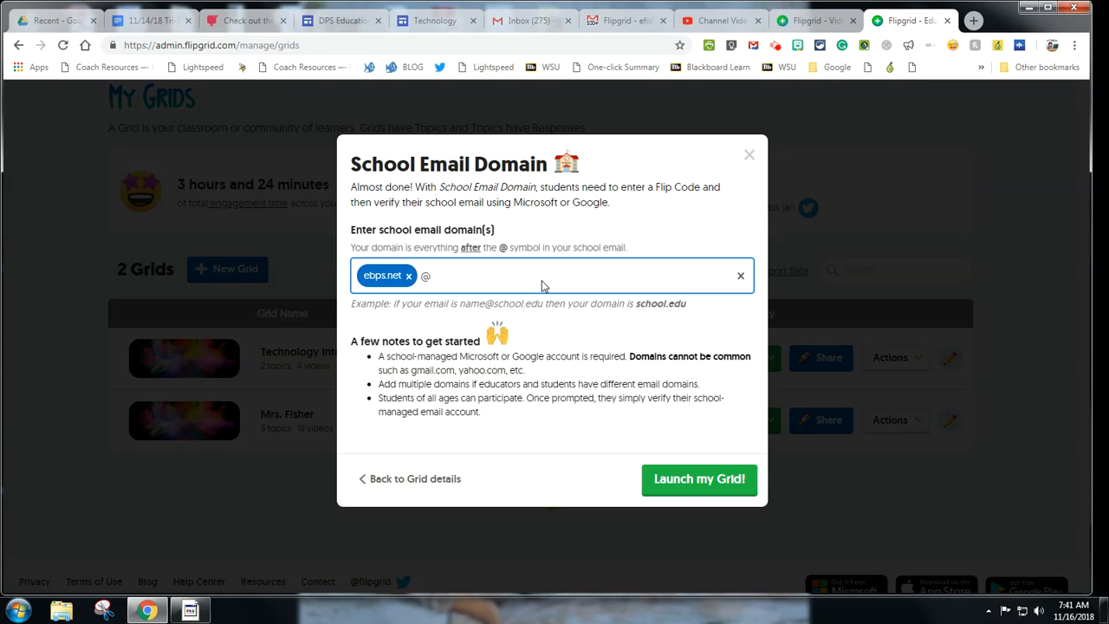
type("@k12.ebps.net")
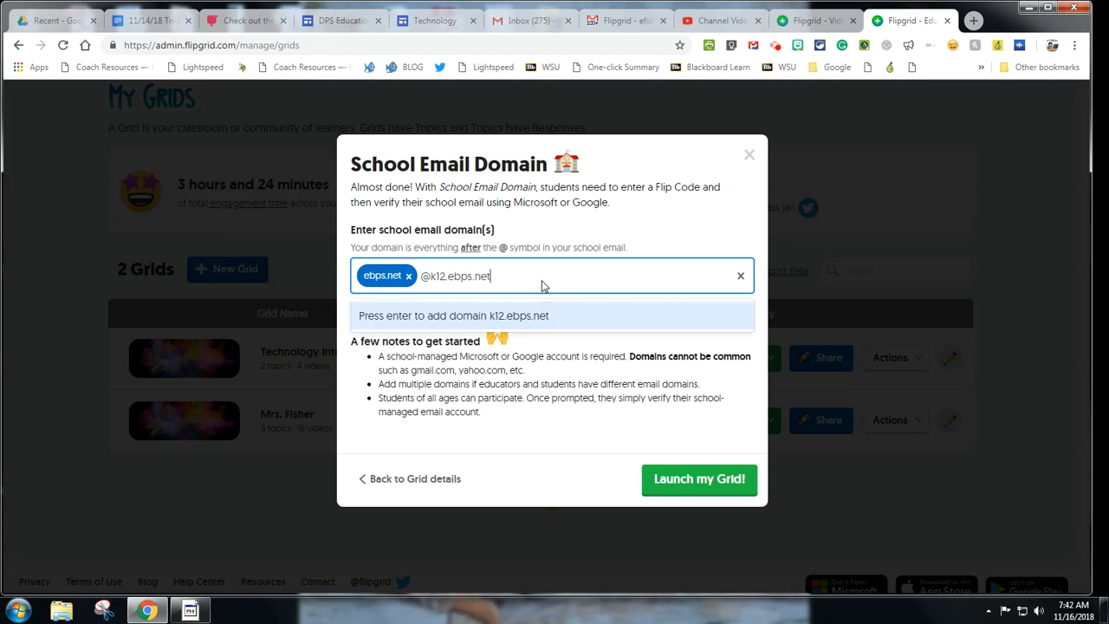
key("Return")
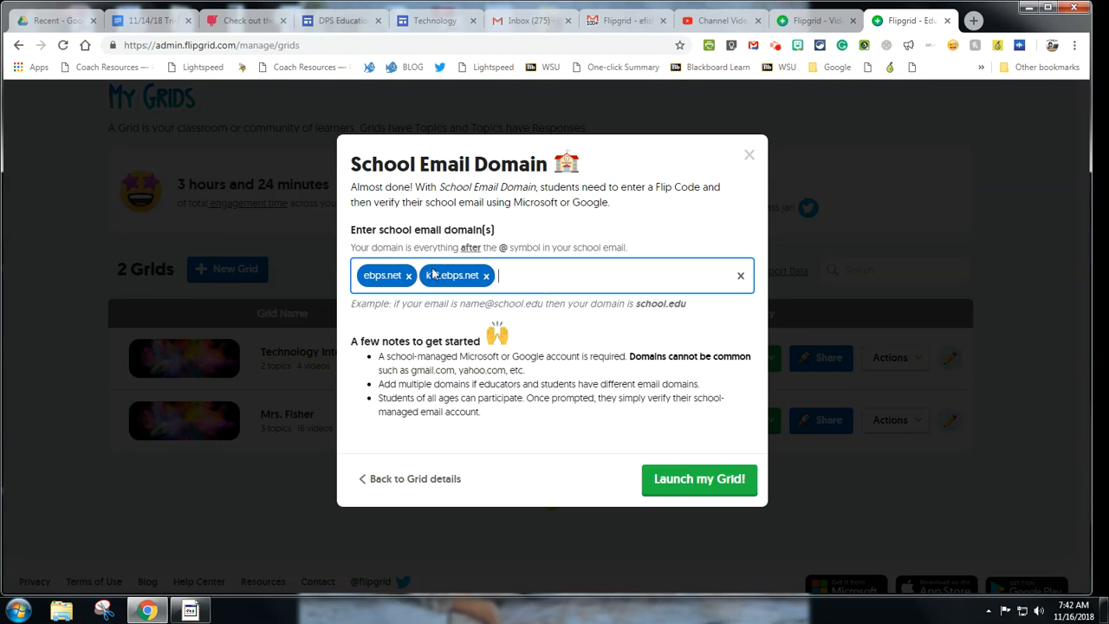
left_click(702, 482)
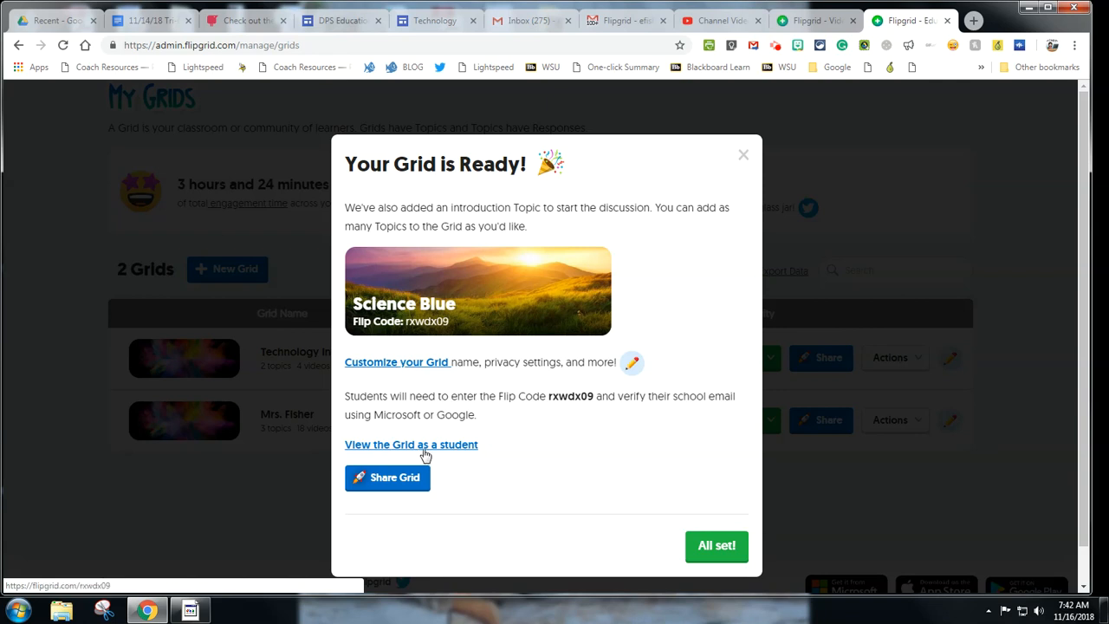
Step: Open Science Blue's full grid settings and look through them
left_click(396, 364)
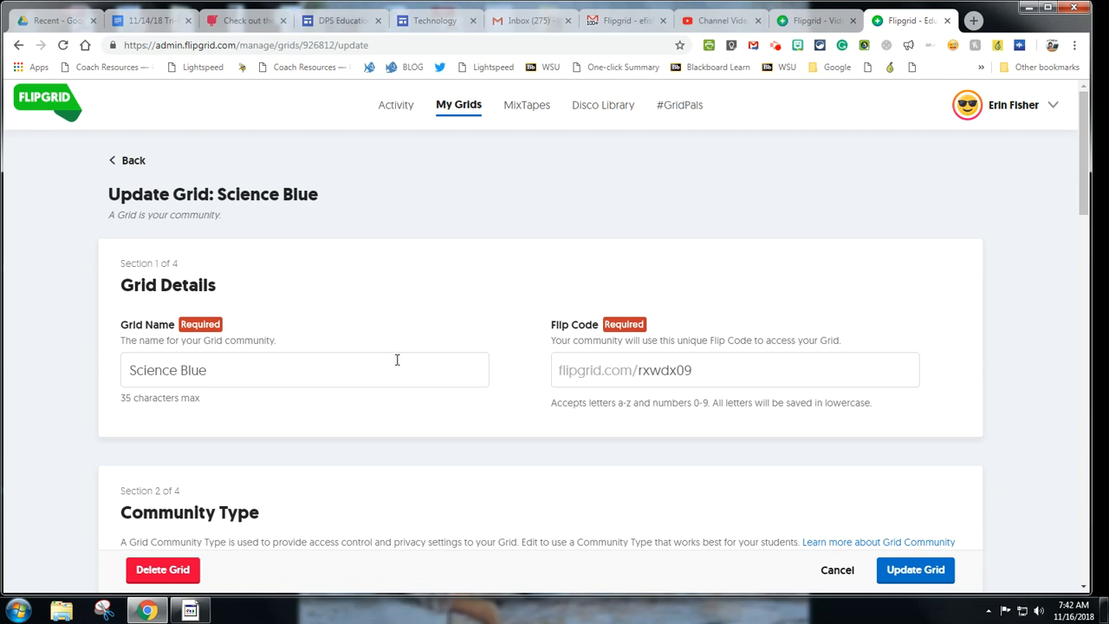
scroll(397, 359, "down", 2)
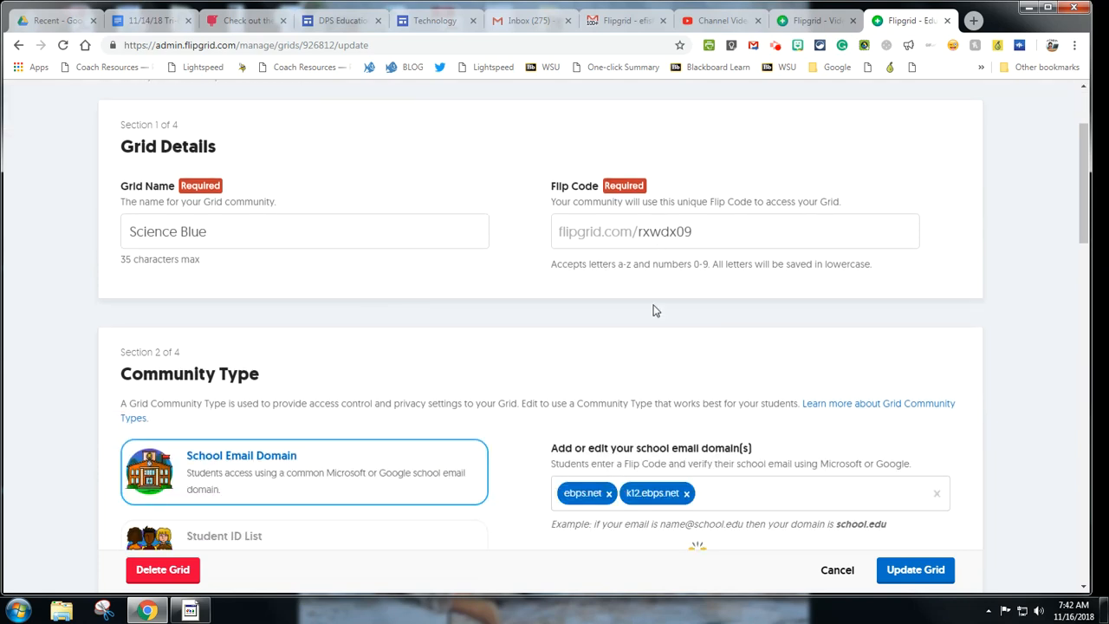
scroll(654, 310, "down", 5)
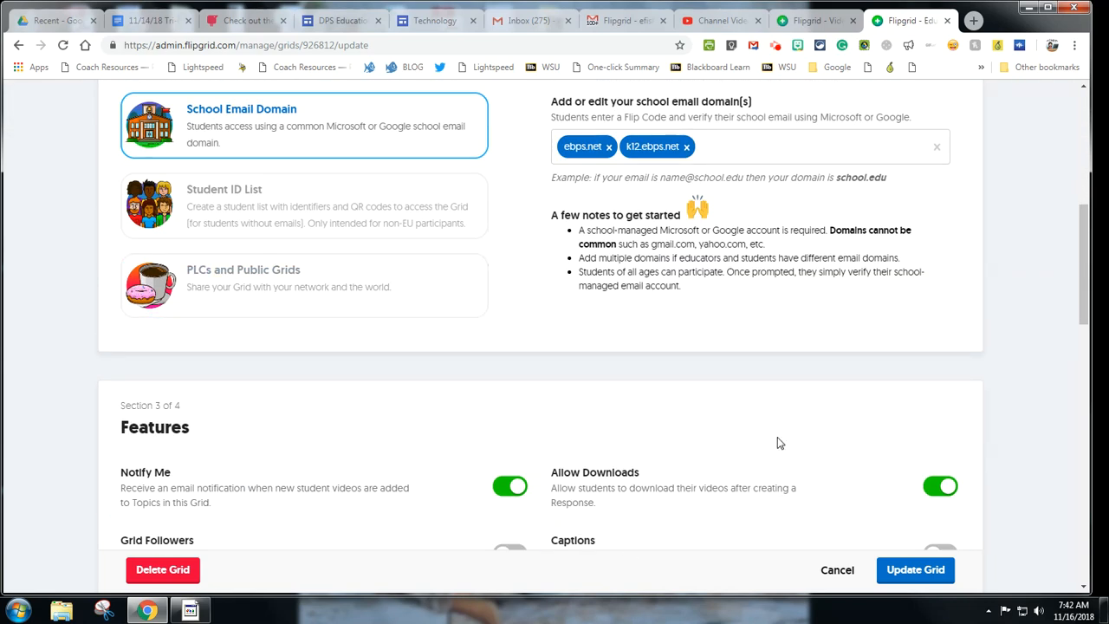
scroll(777, 443, "down", 2)
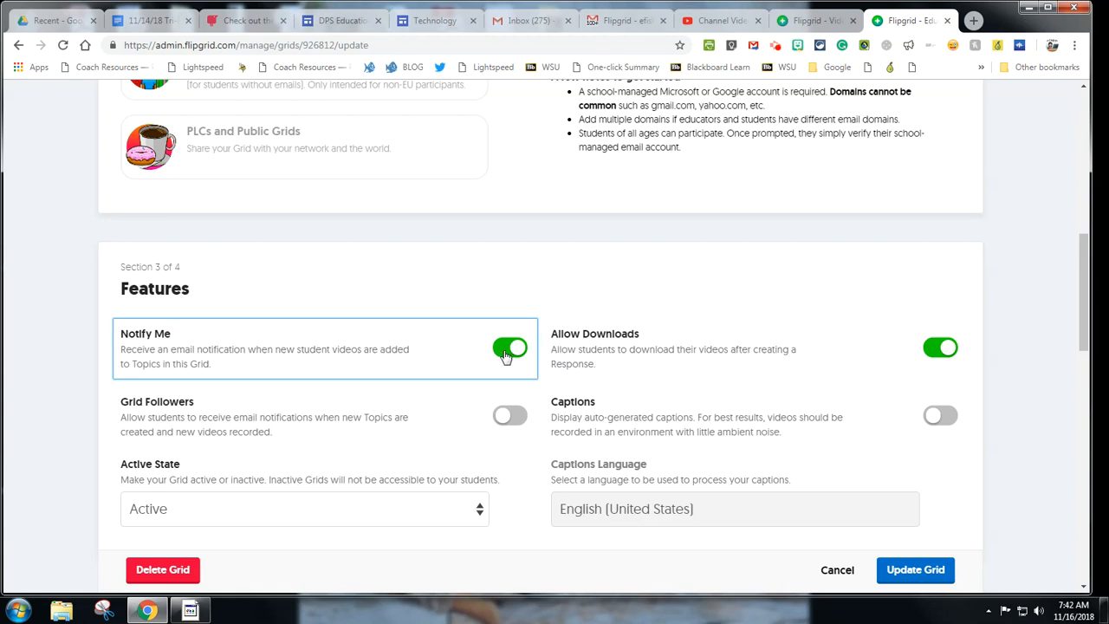
scroll(448, 358, "down", 2)
scroll(718, 300, "up", 1)
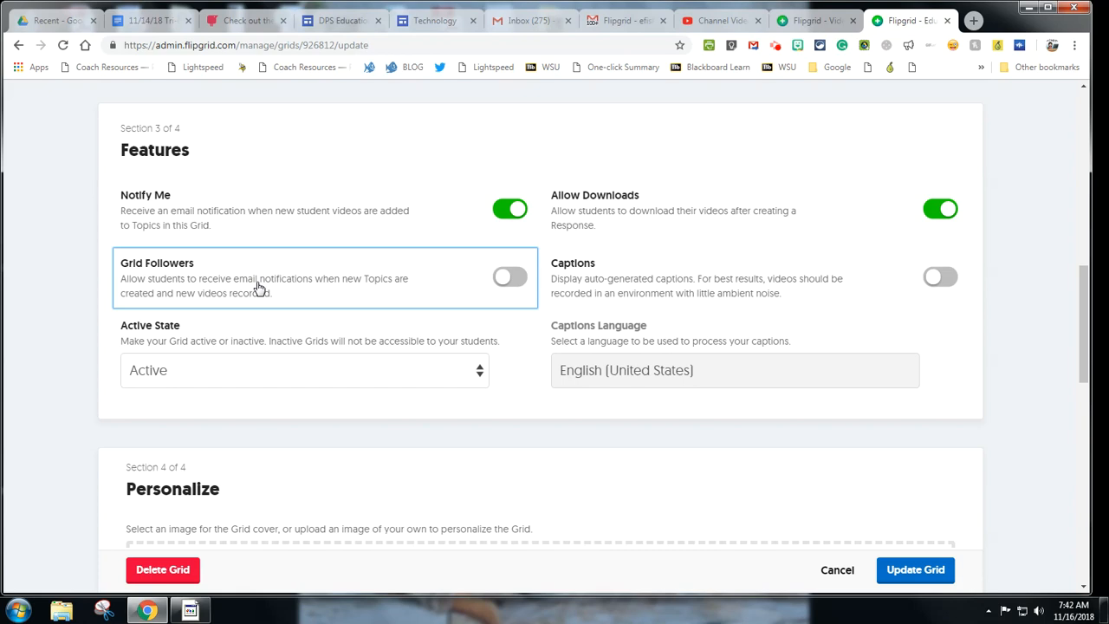
scroll(257, 287, "down", 1)
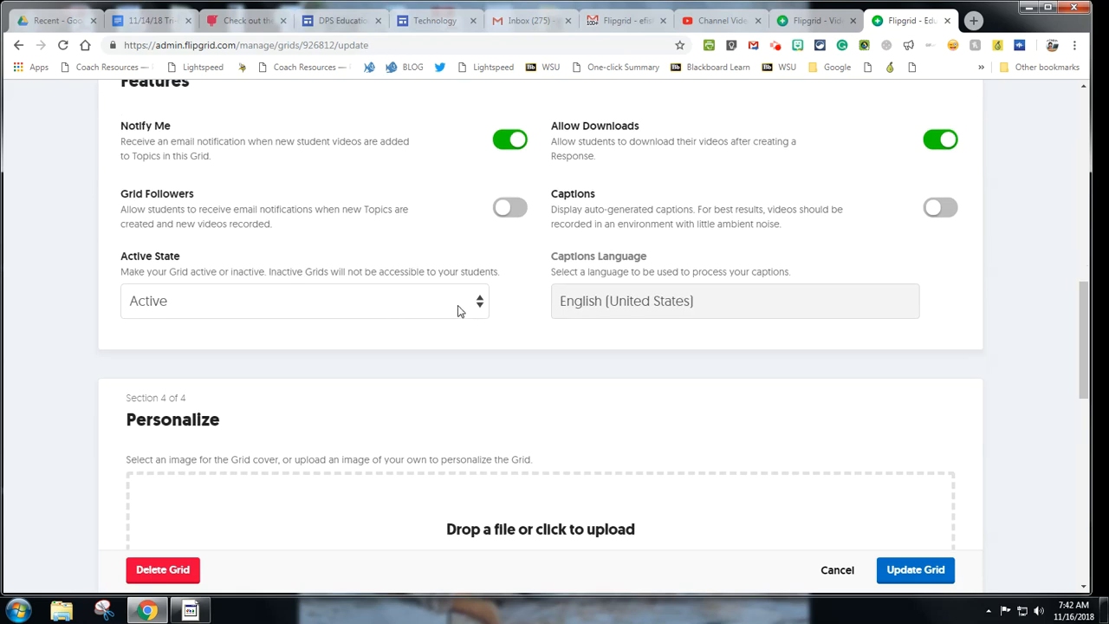
scroll(468, 307, "down", 1)
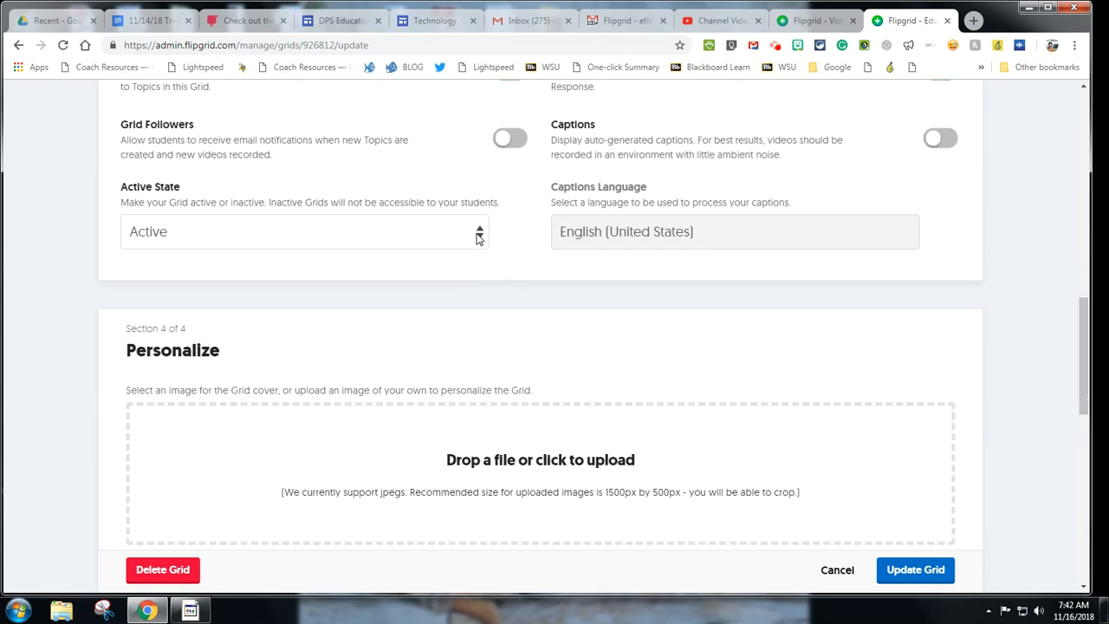
Step: Keep Active State as Active, save with Update Grid, and scroll to the Topics table
left_click(374, 238)
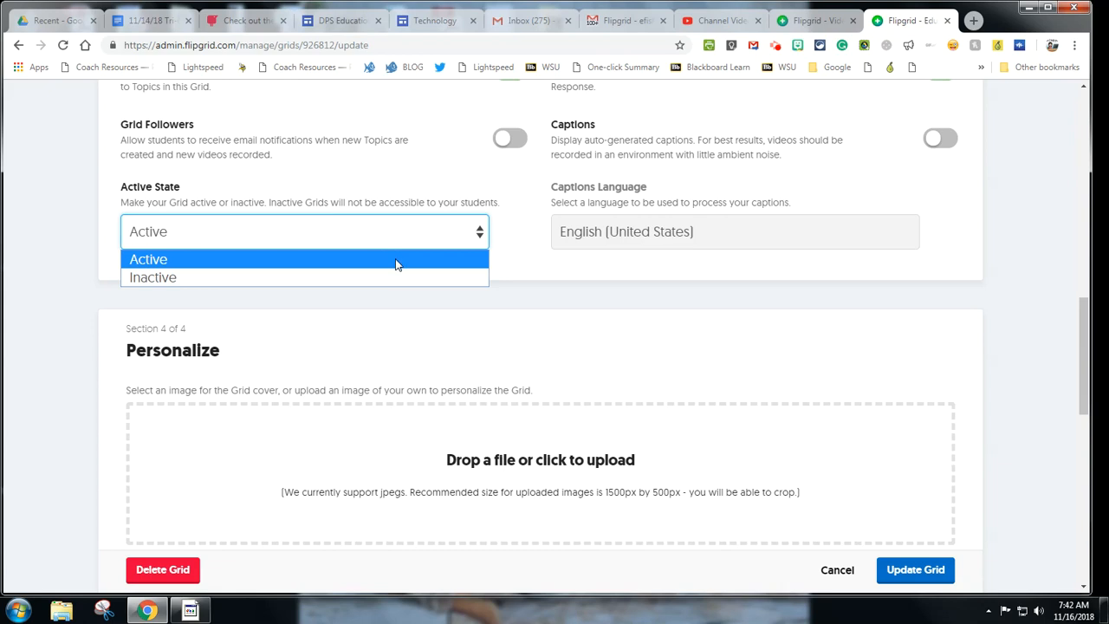
left_click(396, 264)
scroll(695, 292, "down", 3)
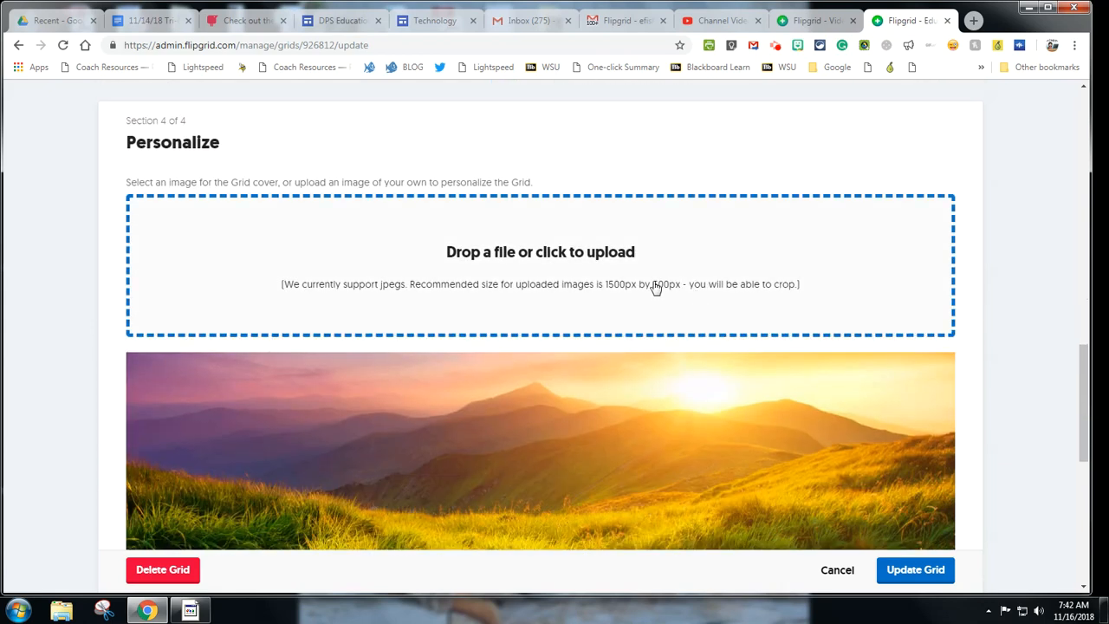
scroll(577, 328, "down", 6)
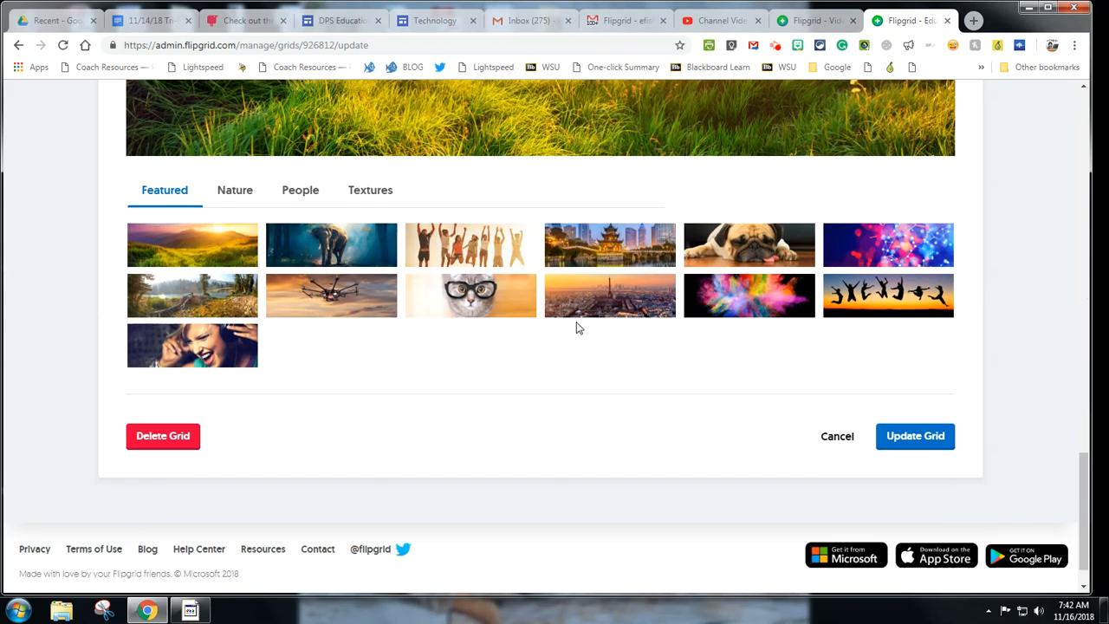
scroll(577, 328, "down", 1)
left_click(927, 391)
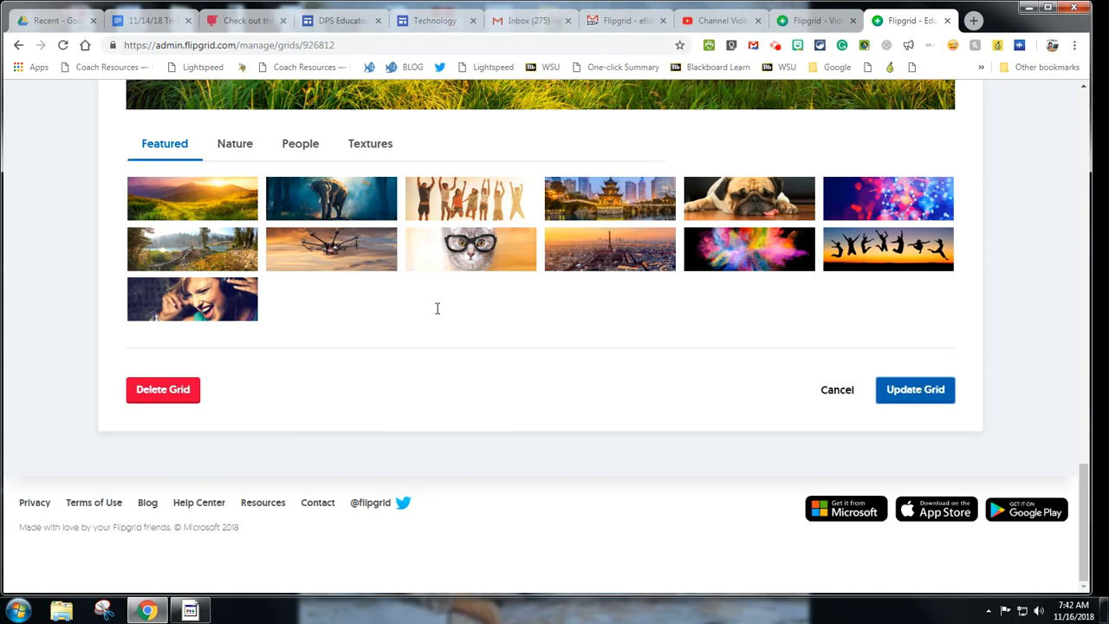
scroll(401, 309, "down", 2)
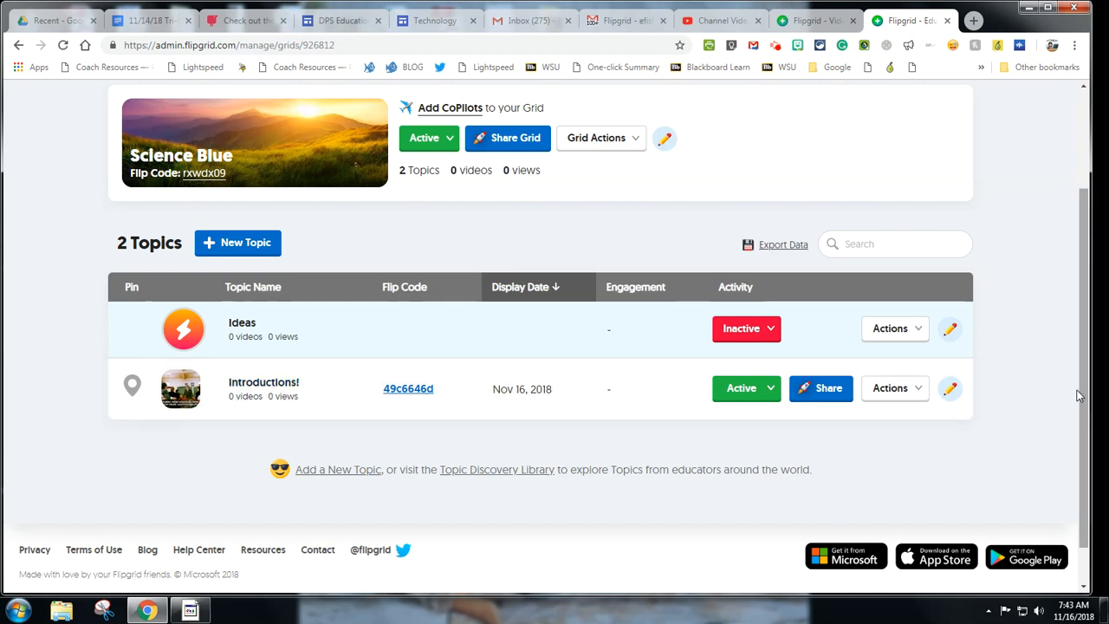
left_click(914, 392)
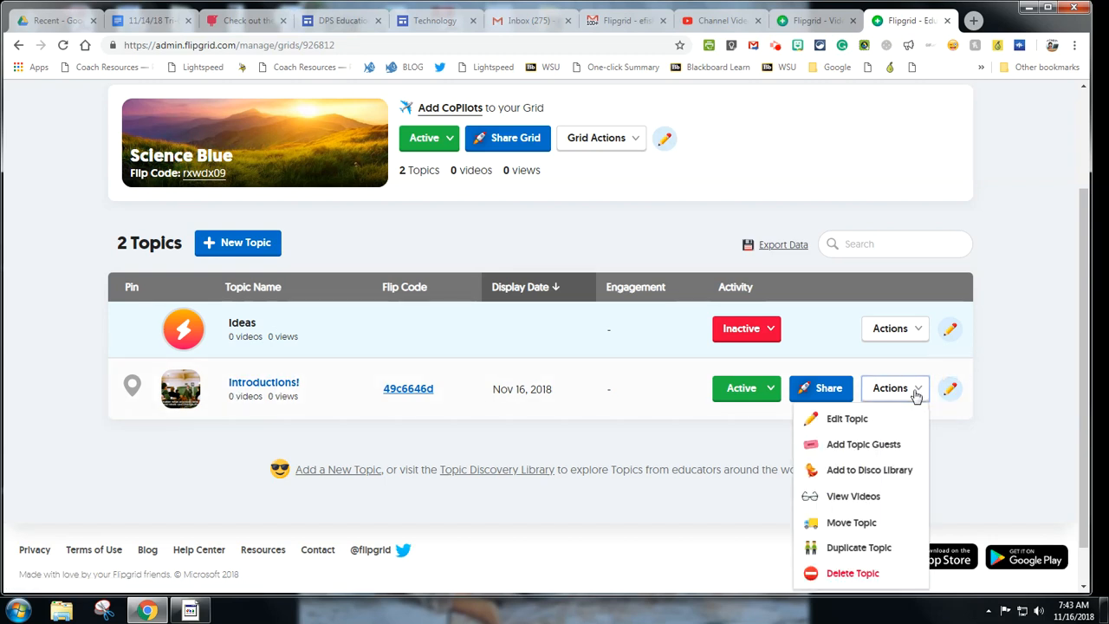
Step: Delete the Introductions! topic and confirm, leaving only the Ideas topic
left_click(853, 572)
left_click(732, 309)
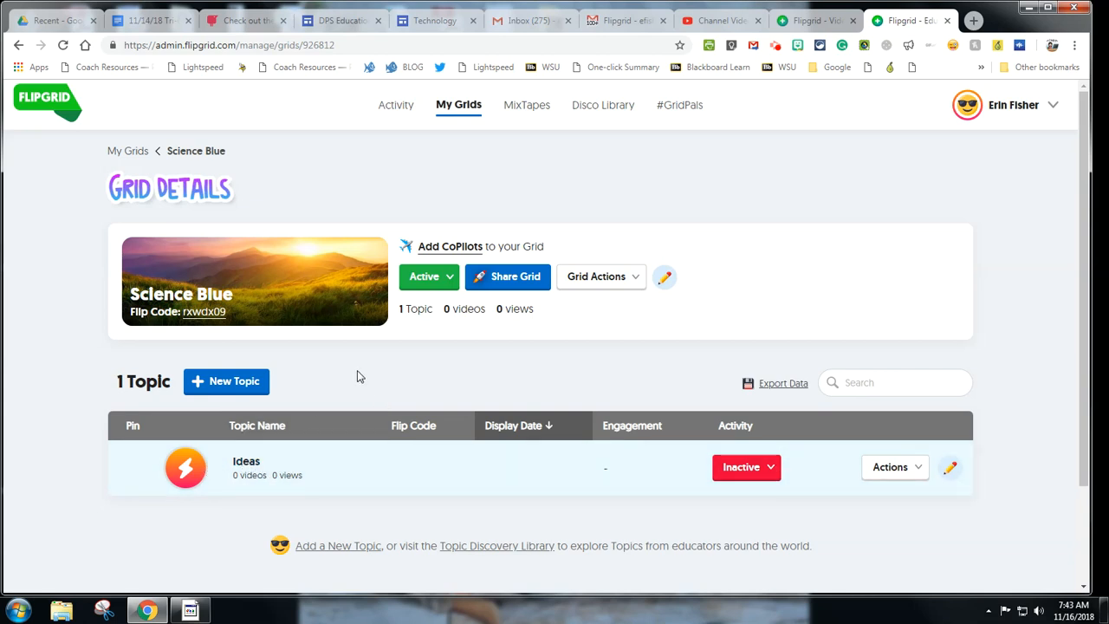
left_click(909, 471)
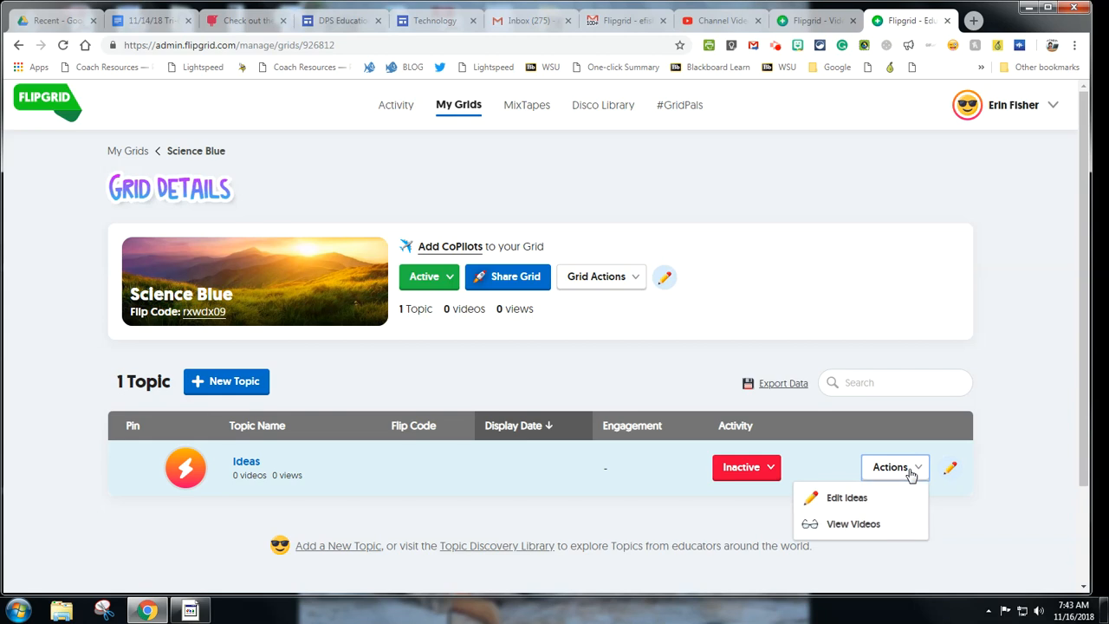
Step: Start a new topic titled 'Cells' with a 1 minute 30 seconds video response time
left_click(239, 382)
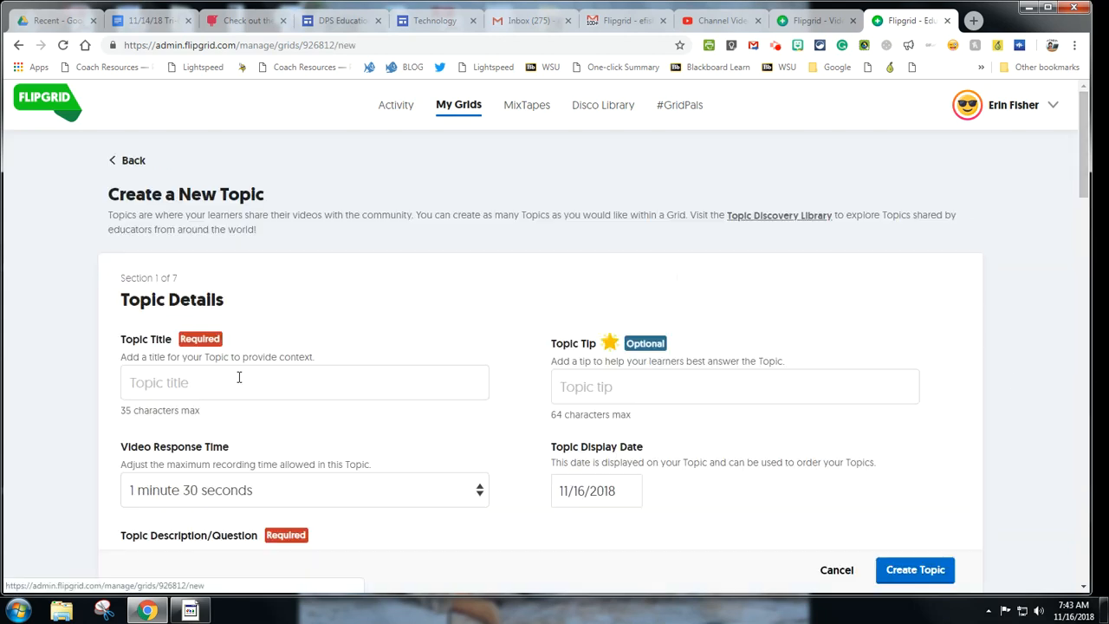
scroll(364, 336, "down", 2)
left_click(337, 237)
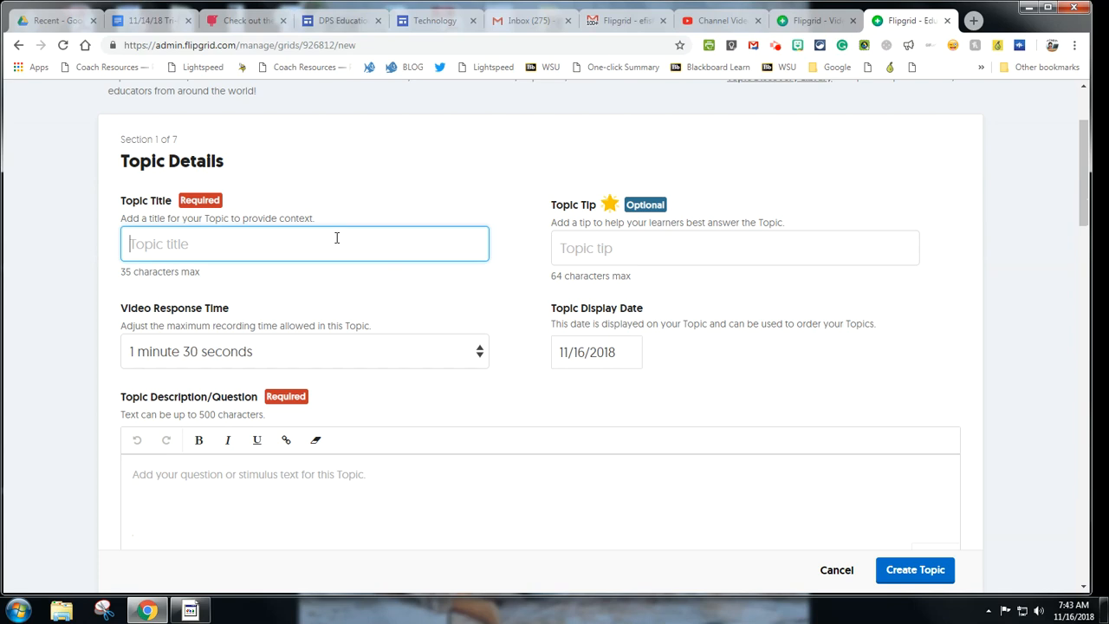
type("CEI")
scroll(771, 210, "down", 1)
left_click(671, 185)
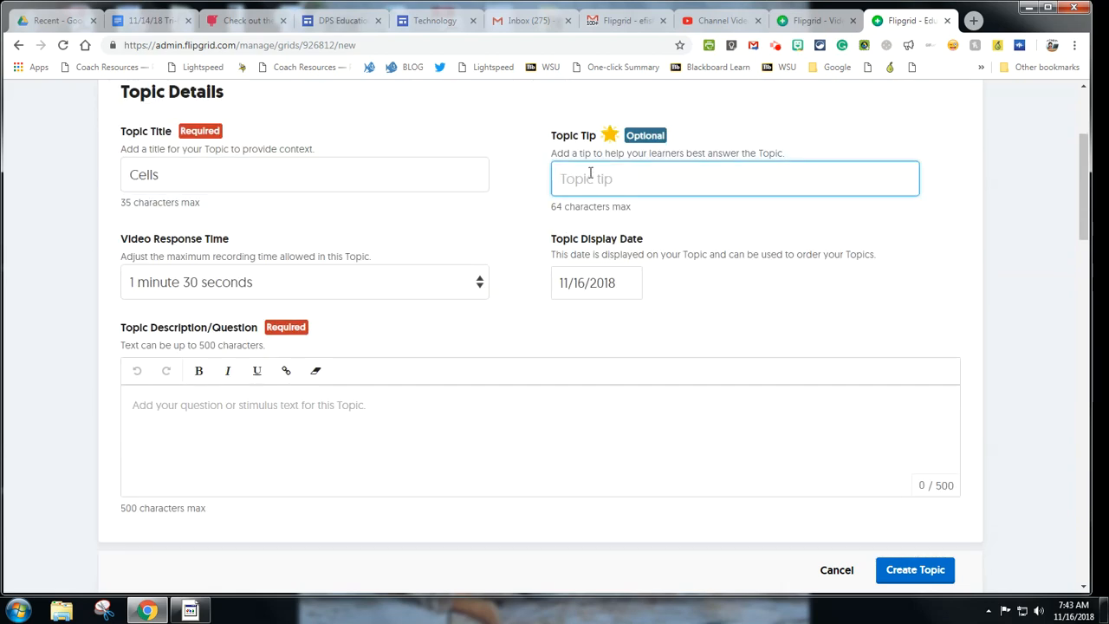
left_click(393, 287)
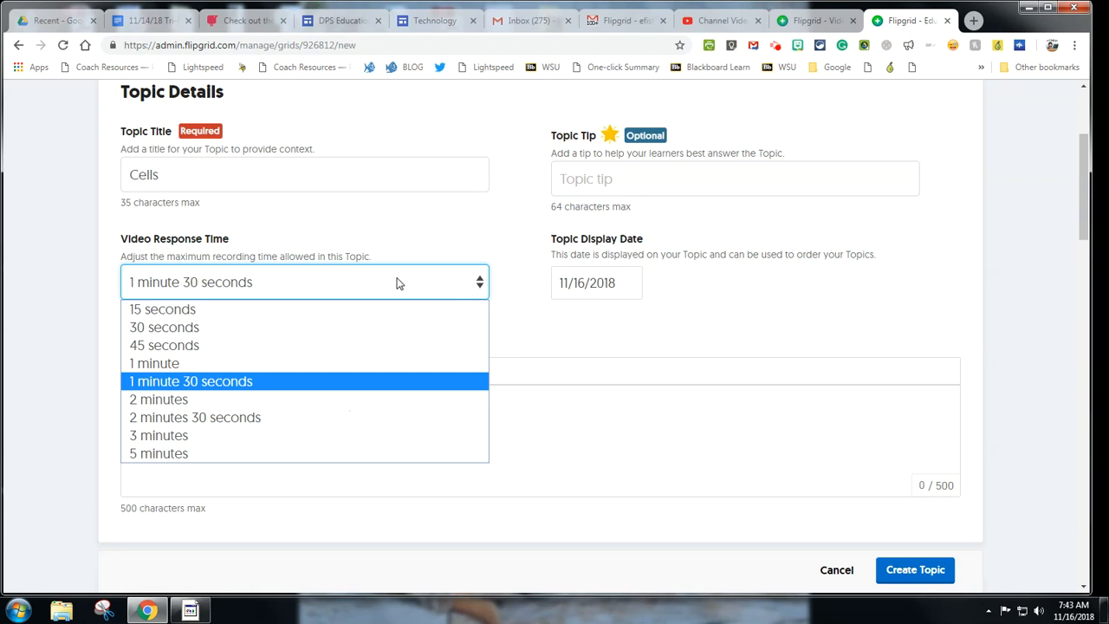
left_click(415, 249)
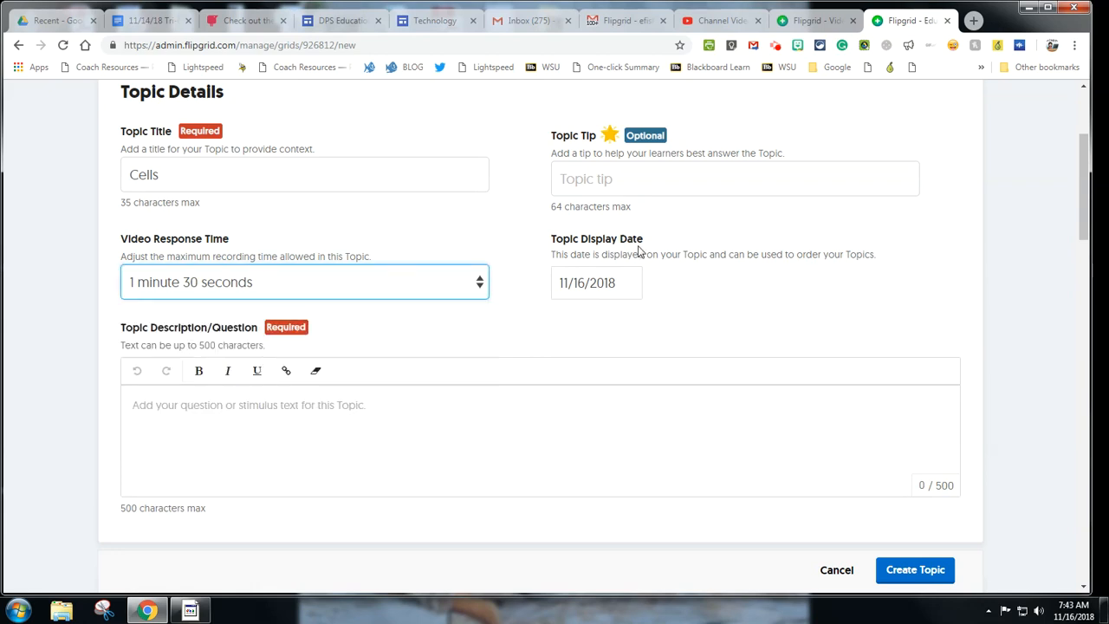
Step: Write the description asking students to tell everything they learned about Cells using vocabulary
scroll(559, 197, "down", 2)
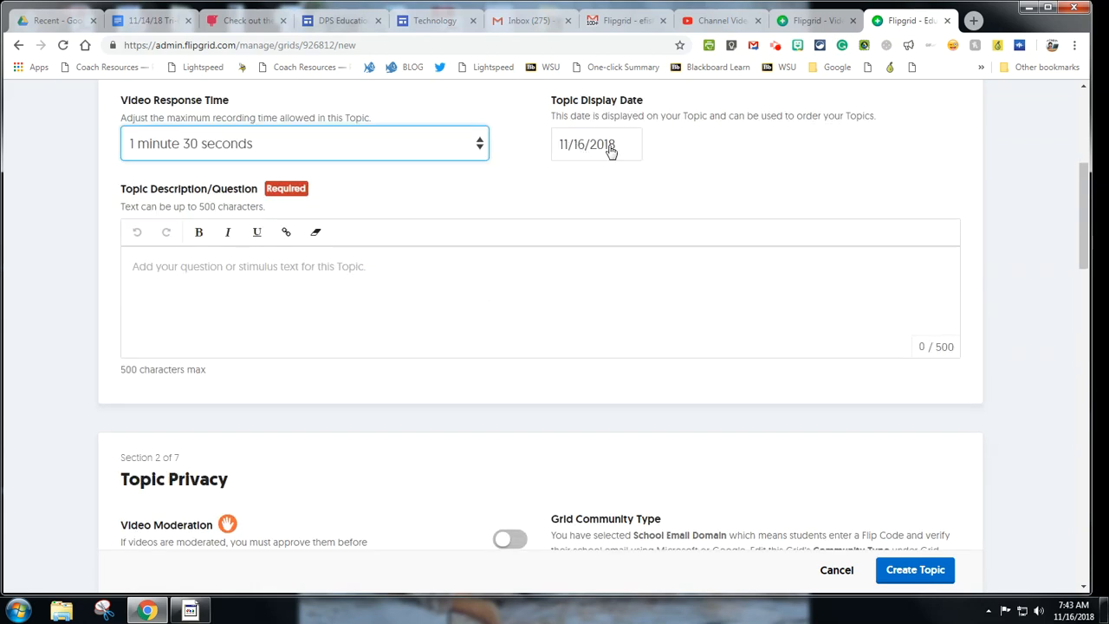
left_click(791, 319)
scroll(791, 320, "down", 1)
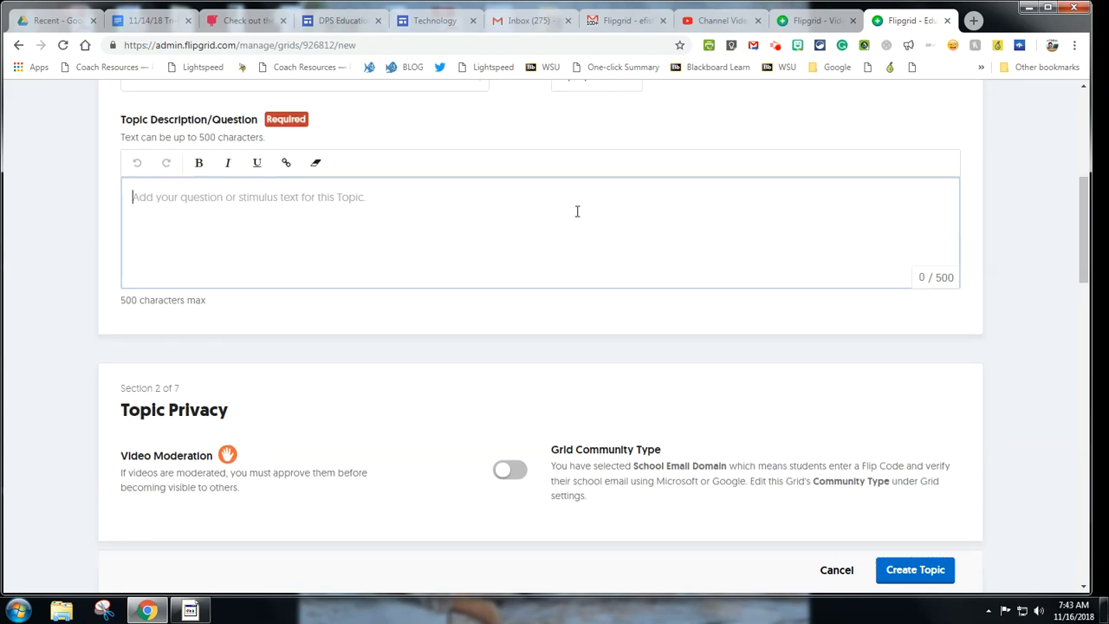
type("Tell me everythin")
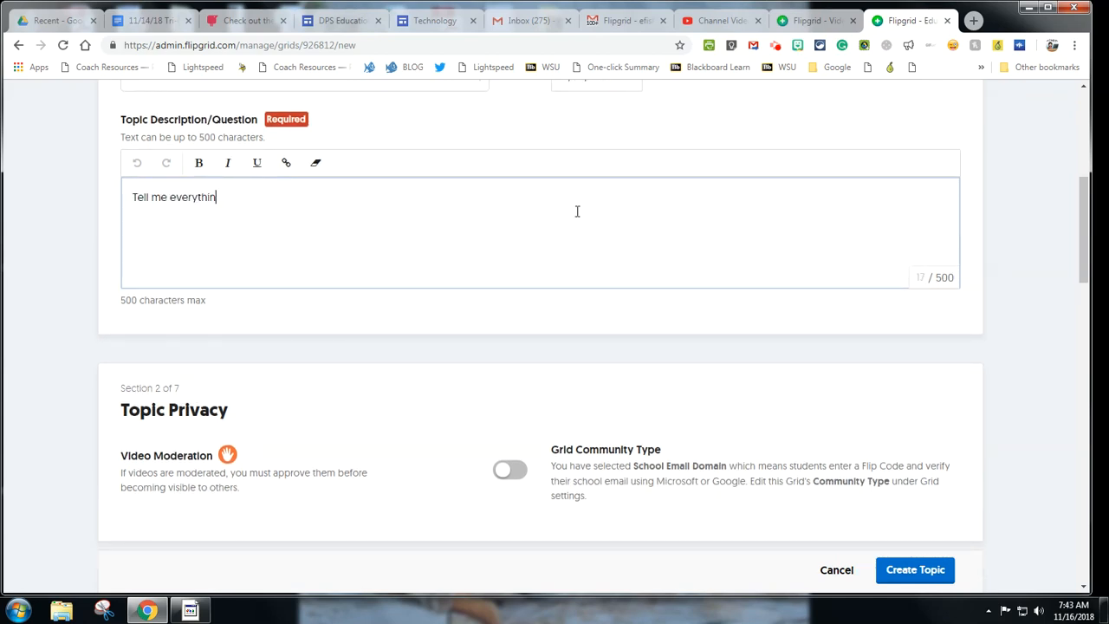
type("g you learned about Cells, be sure to use vocabulary.")
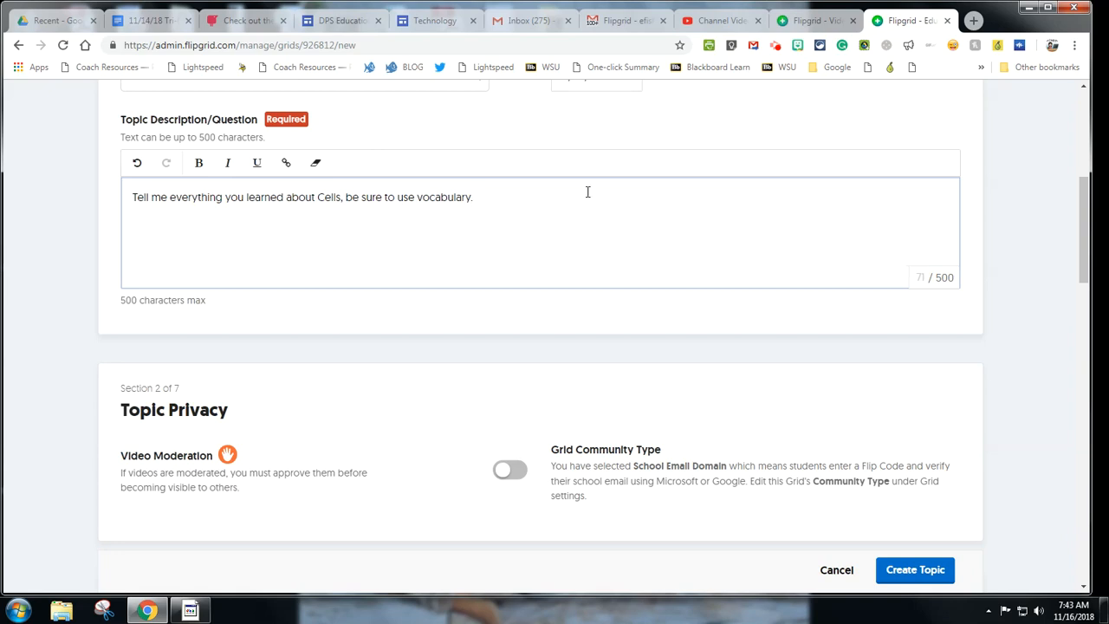
scroll(582, 212, "down", 3)
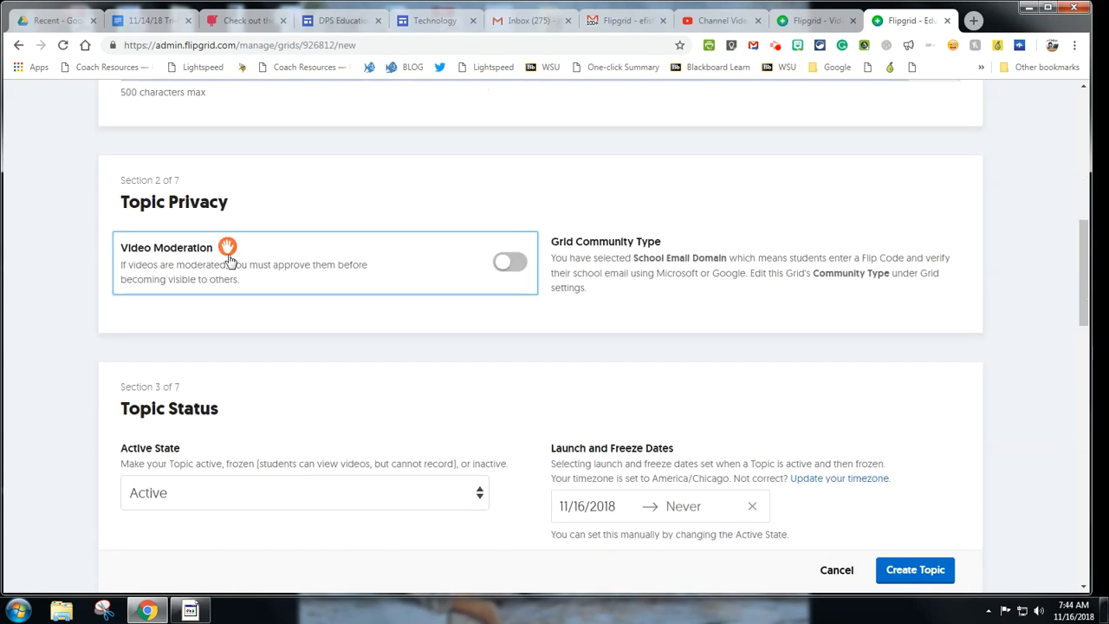
Step: Turn on video moderation and review privacy, status and resource options down to Video Features
left_click(508, 262)
scroll(229, 246, "down", 1)
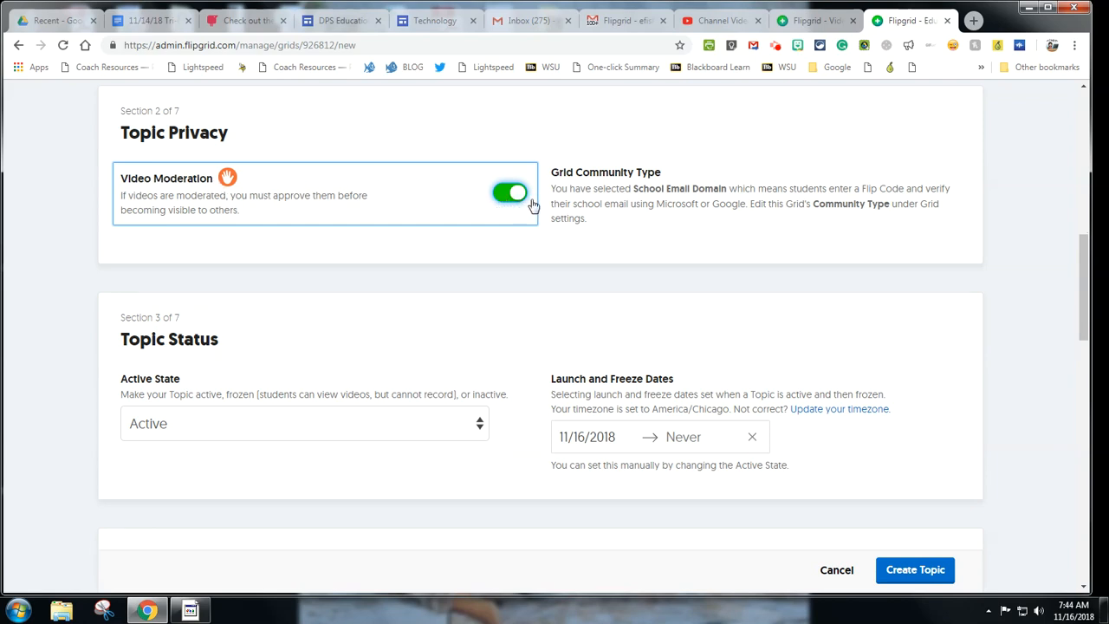
scroll(497, 212, "down", 1)
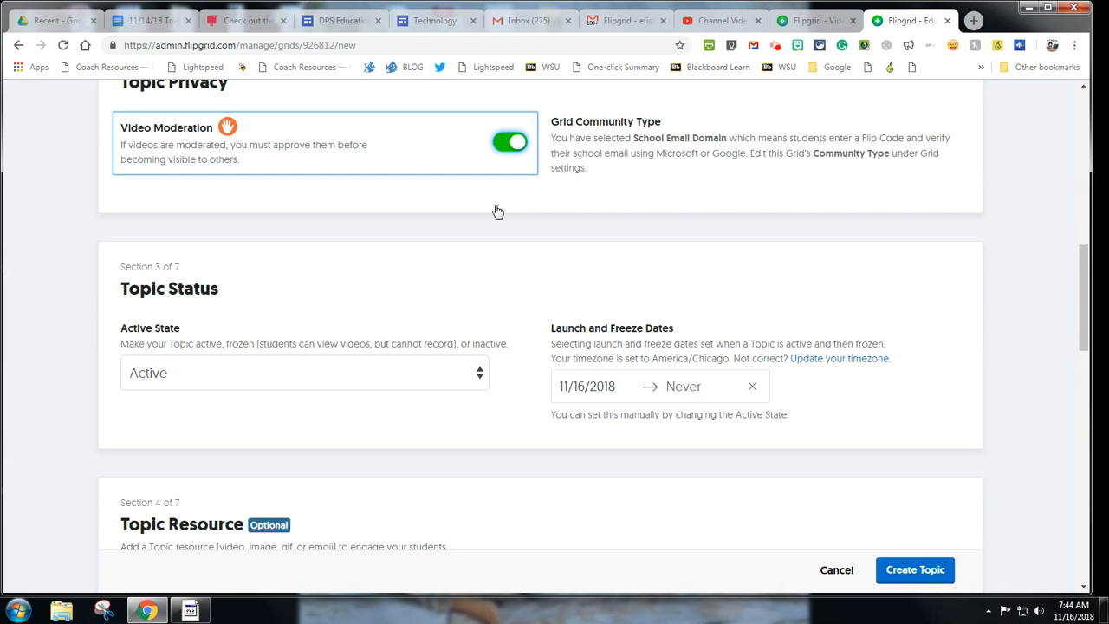
scroll(497, 211, "up", 1)
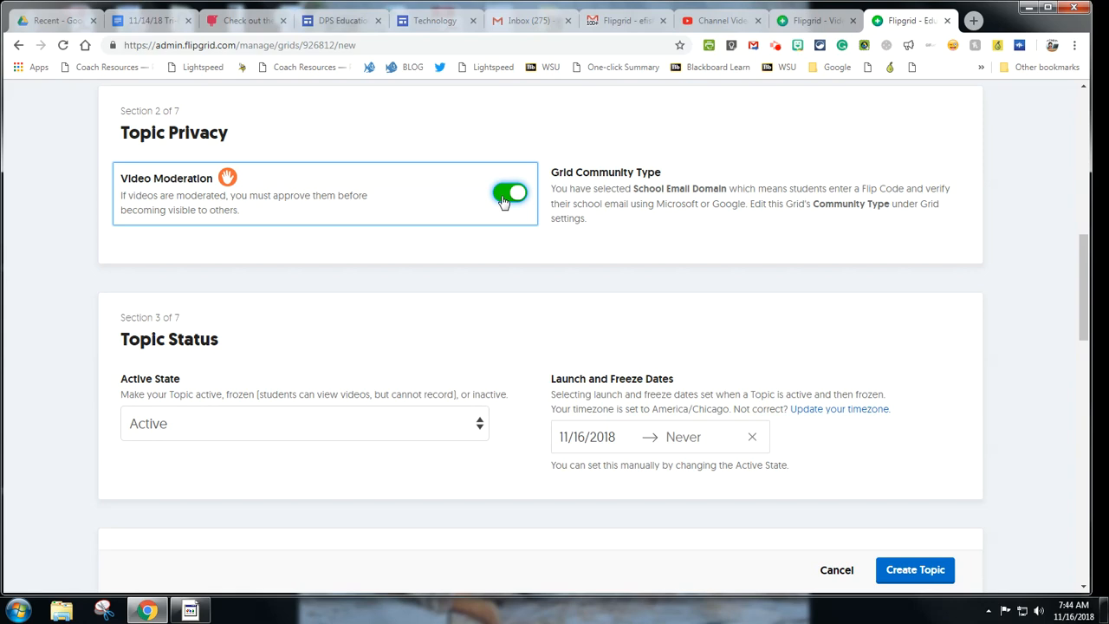
scroll(473, 242, "down", 1)
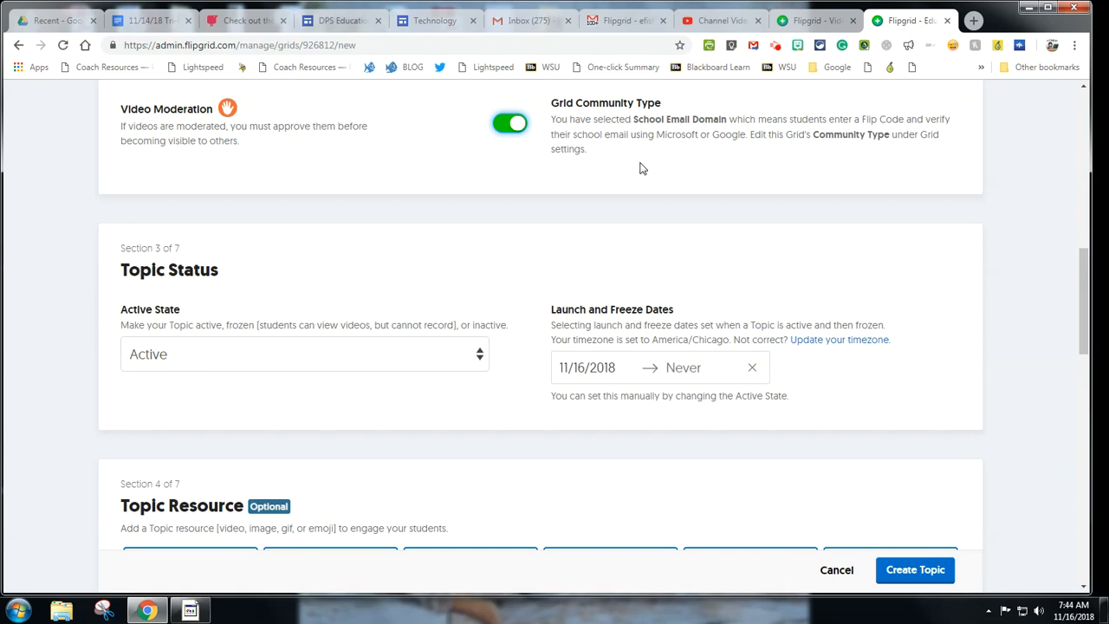
scroll(642, 168, "down", 3)
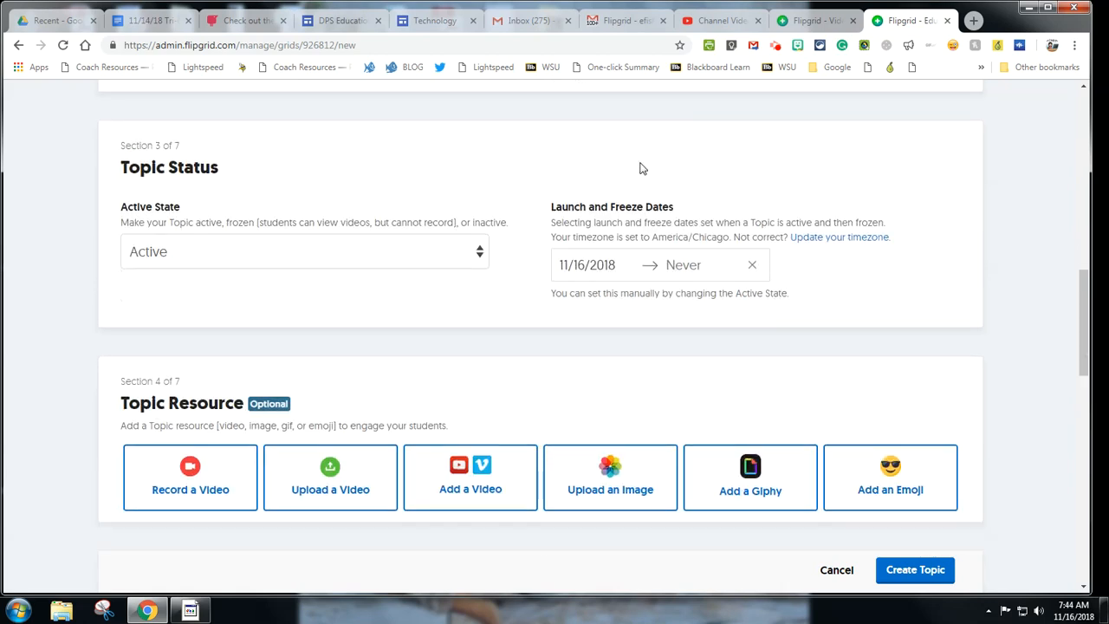
scroll(624, 167, "up", 3)
scroll(609, 165, "up", 1)
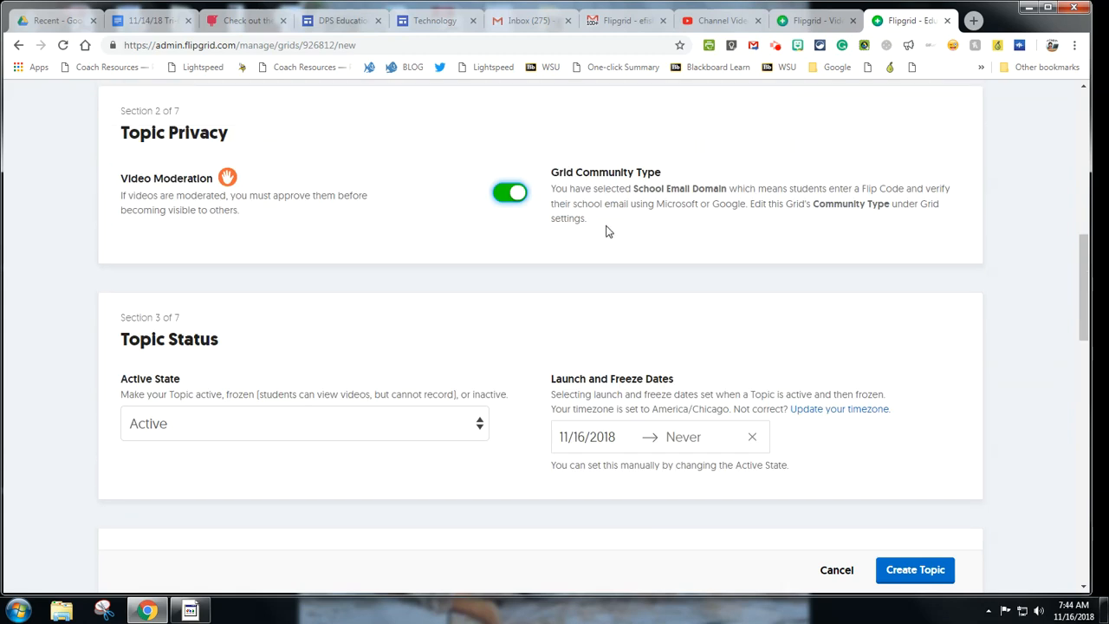
scroll(606, 231, "down", 3)
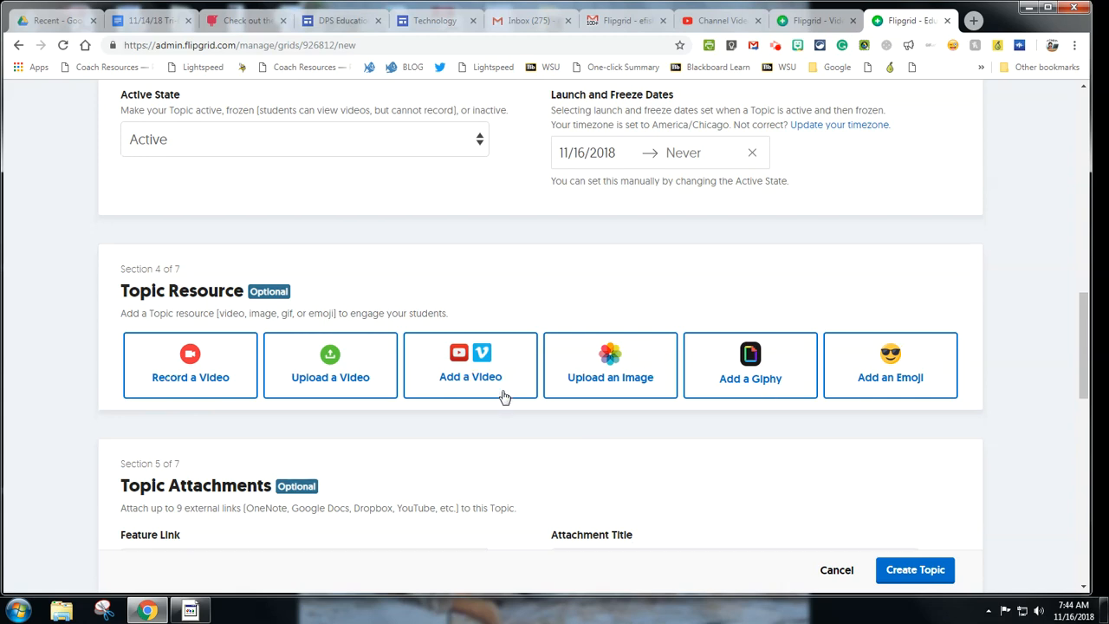
scroll(502, 395, "down", 2)
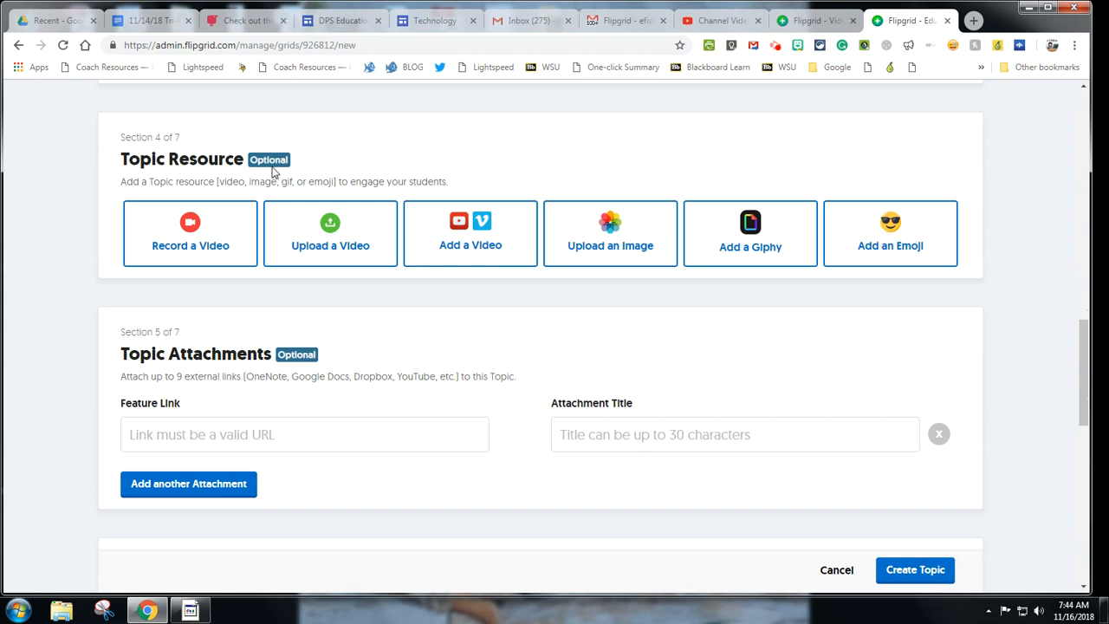
scroll(404, 208, "up", 3)
scroll(334, 195, "down", 5)
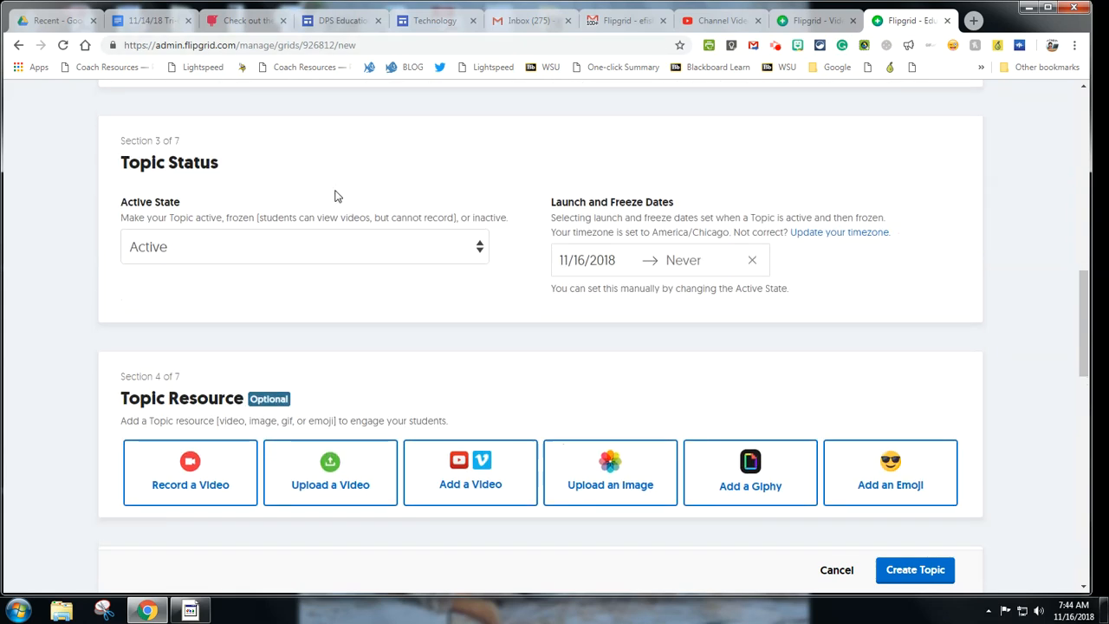
scroll(336, 196, "down", 2)
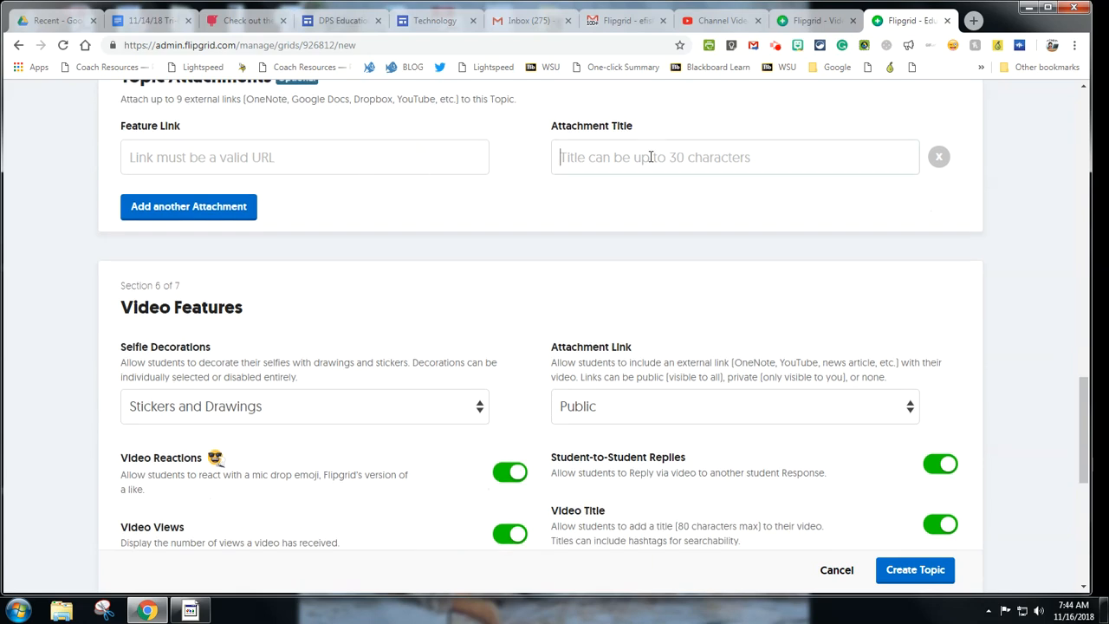
Step: Keep Stickers and Drawings for selfie decorations and set Attachment Link to None
left_click(425, 157)
scroll(360, 167, "up", 1)
scroll(404, 203, "down", 4)
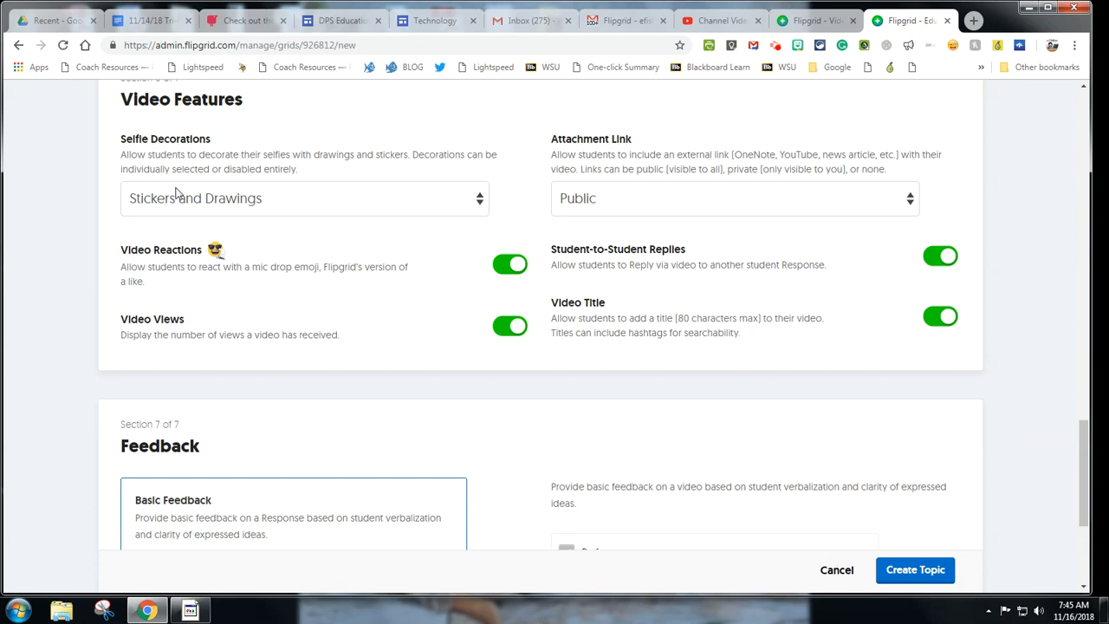
left_click(399, 206)
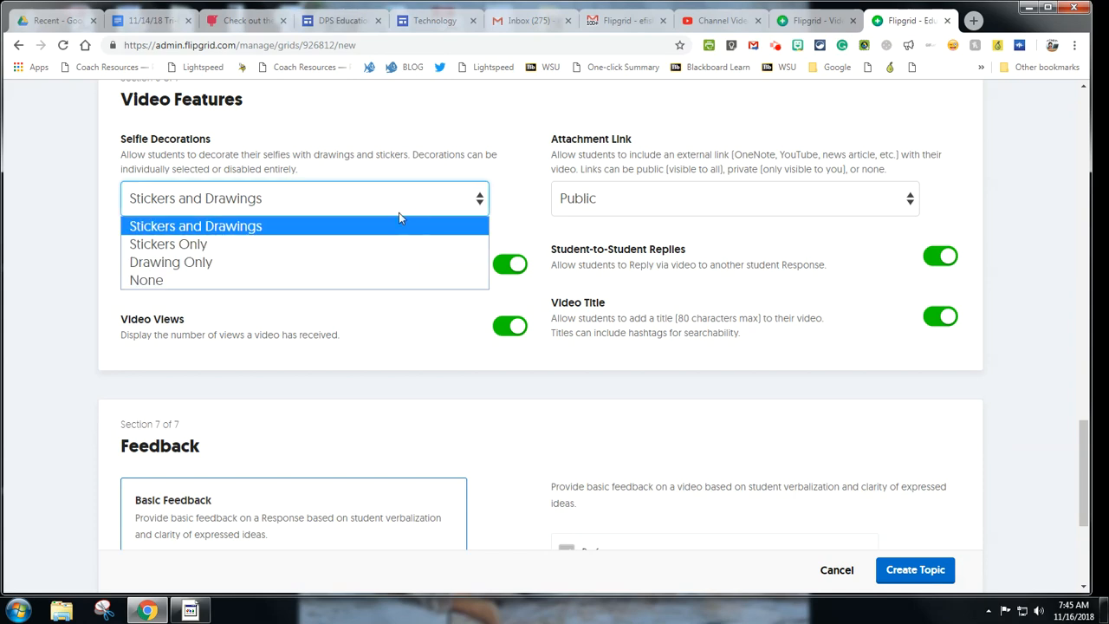
left_click(196, 226)
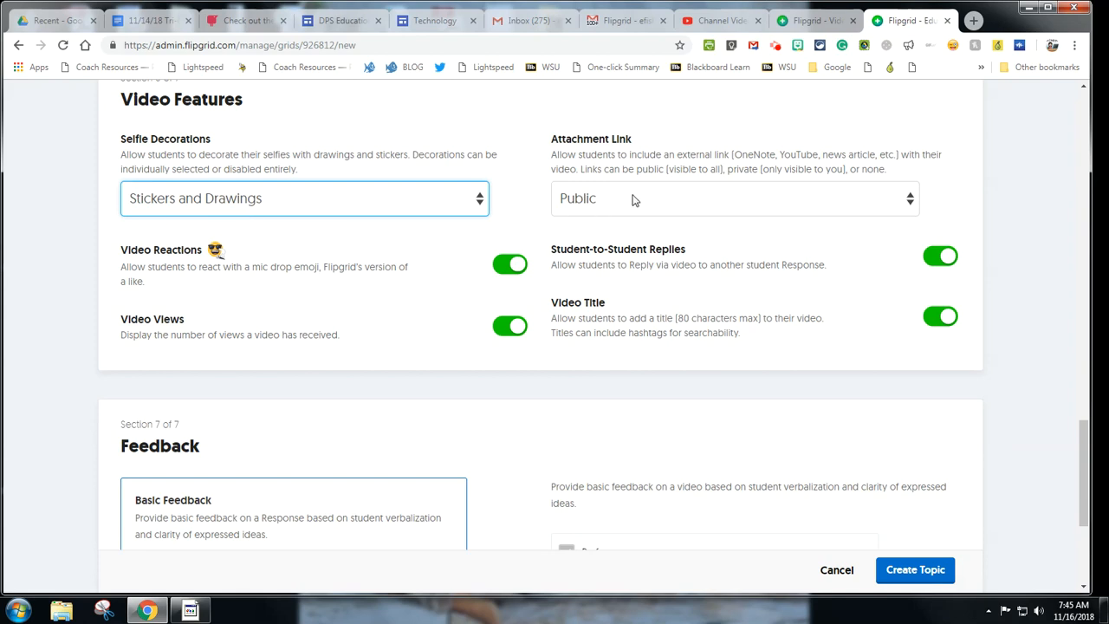
left_click(798, 208)
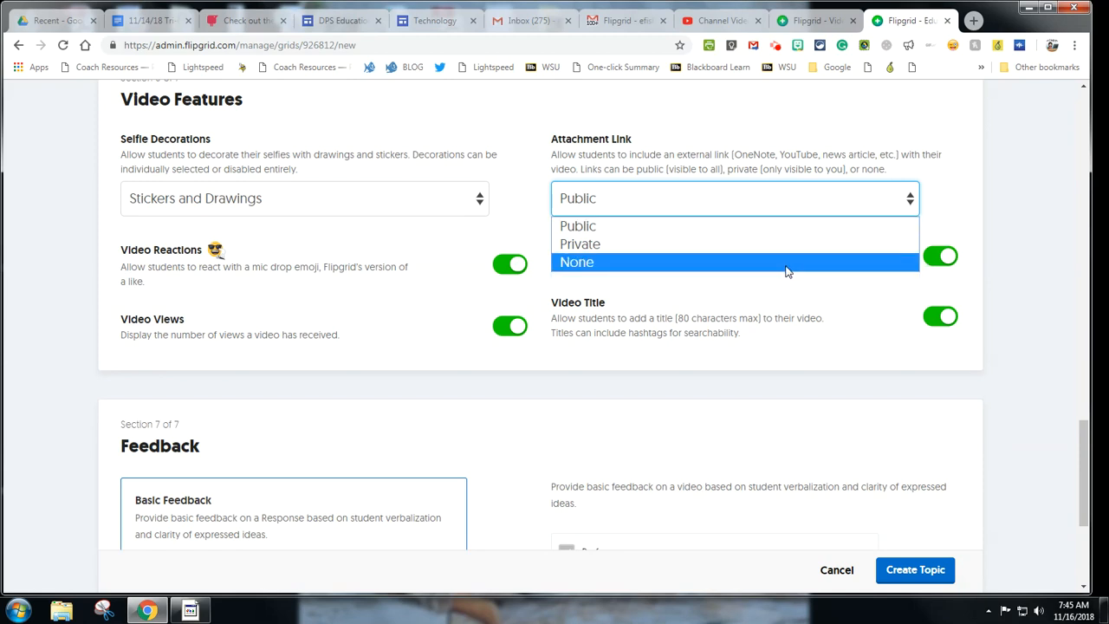
left_click(788, 263)
Step: Switch off Video Reactions, Video Views, Video Title and Student-to-Student Replies
scroll(824, 194, "down", 1)
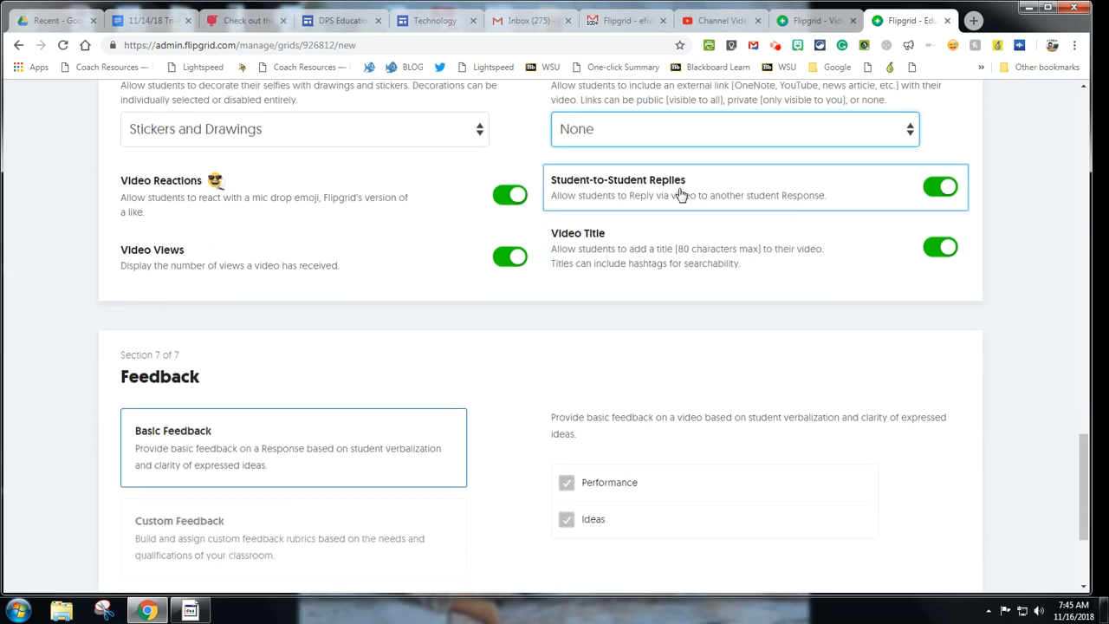
left_click(512, 195)
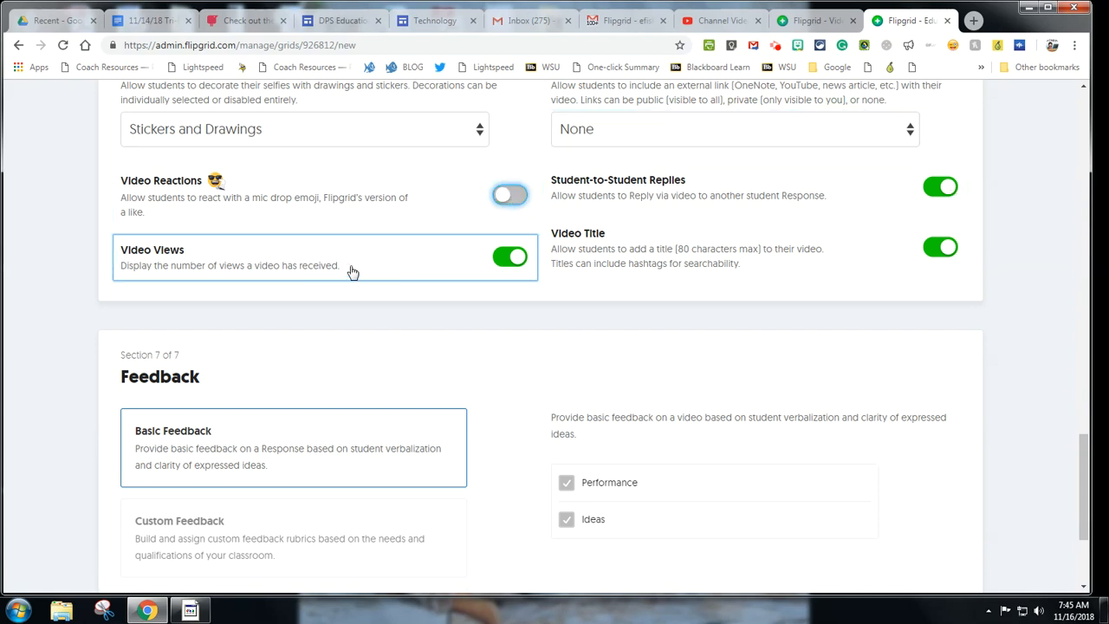
left_click(509, 258)
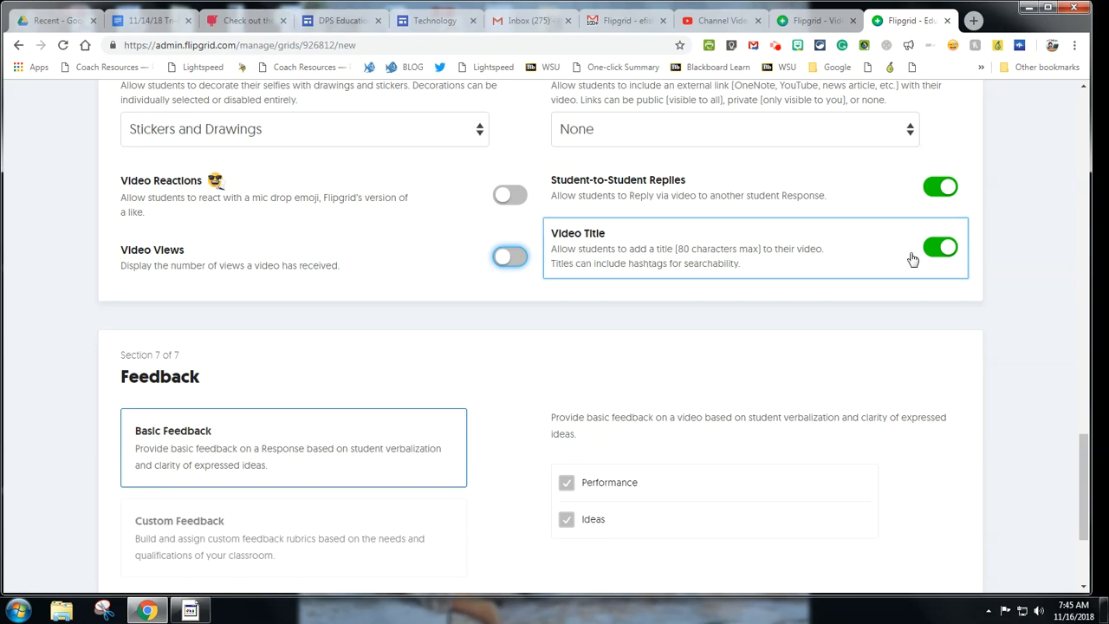
left_click(943, 247)
left_click(951, 189)
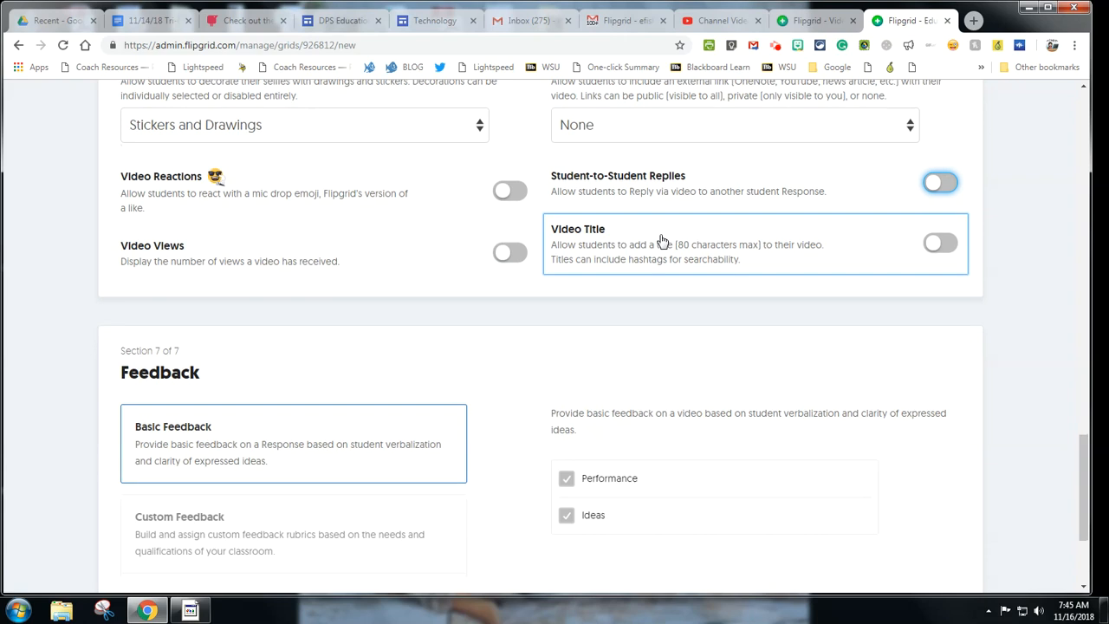
scroll(662, 240, "down", 3)
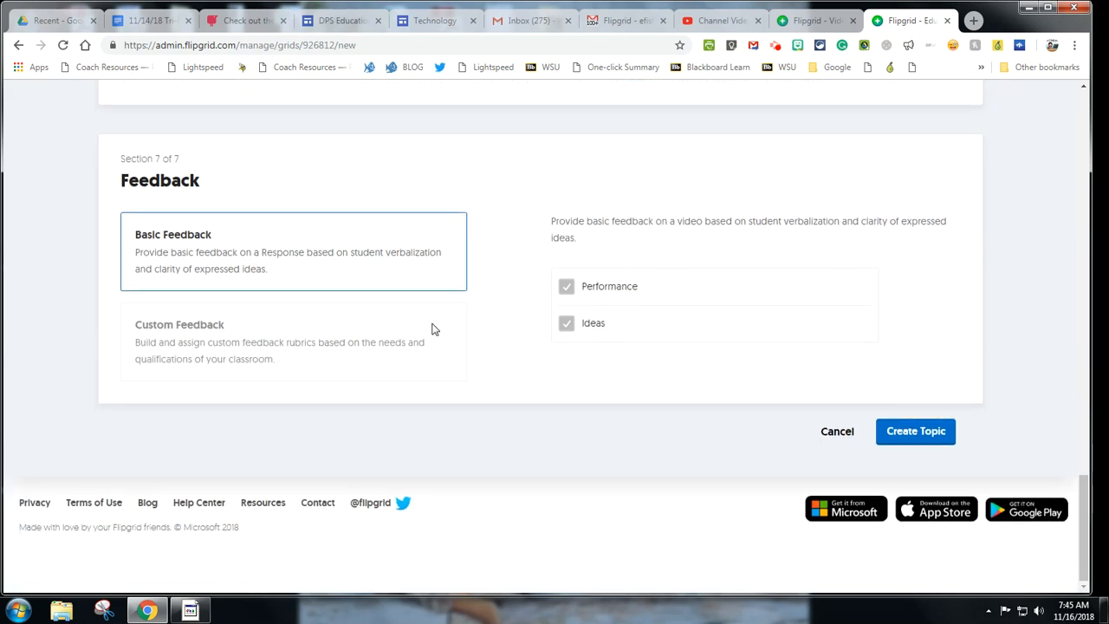
Step: Choose Basic Feedback over Custom Feedback and create the Cells topic
left_click(405, 357)
left_click(408, 272)
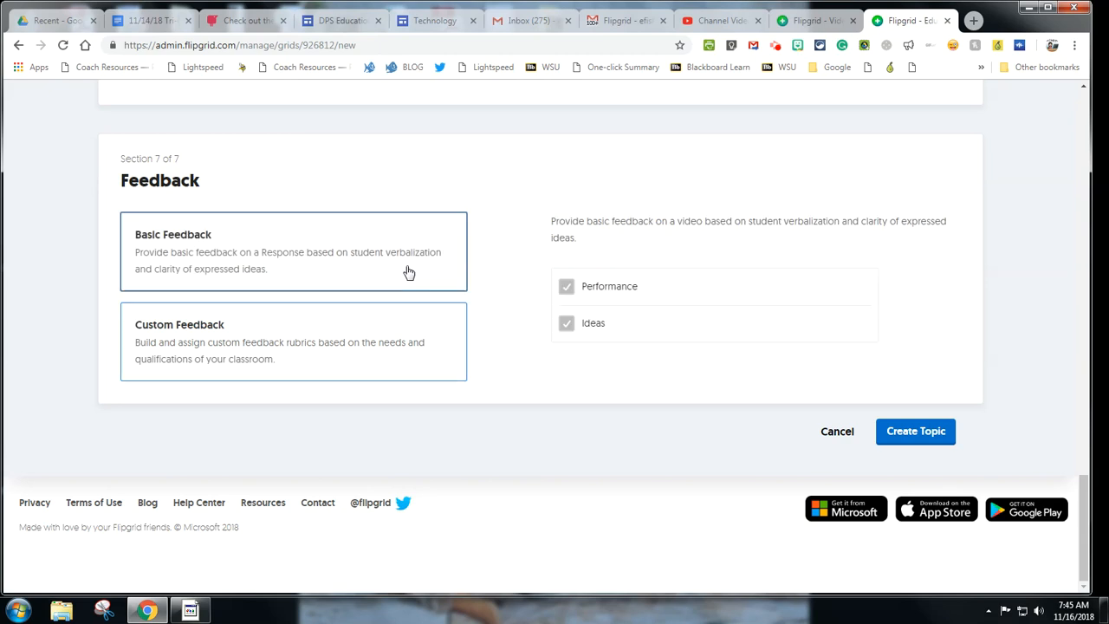
left_click(901, 434)
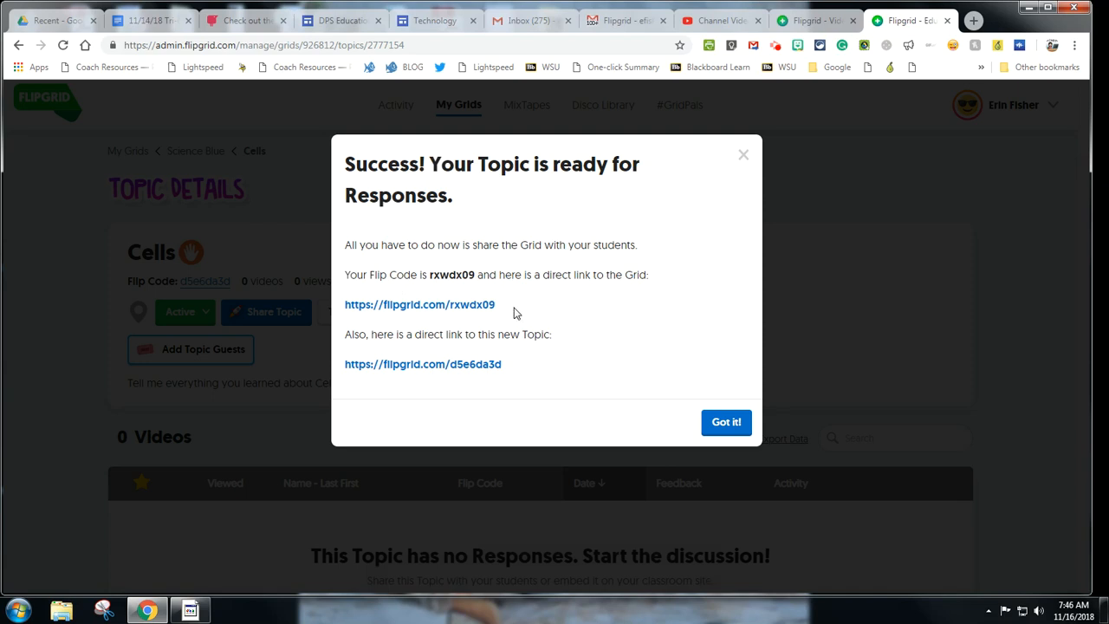
Step: Check the Cells topic's flip code in Share Topic, then close it and return to Topic Details
left_click_drag(513, 312, 334, 242)
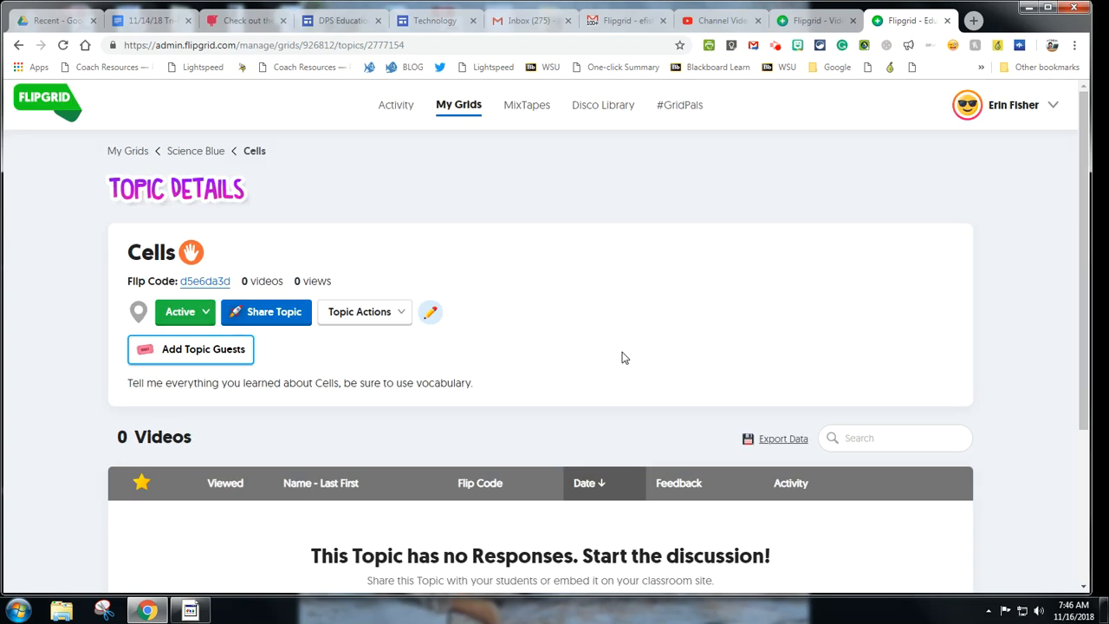
scroll(767, 307, "down", 3)
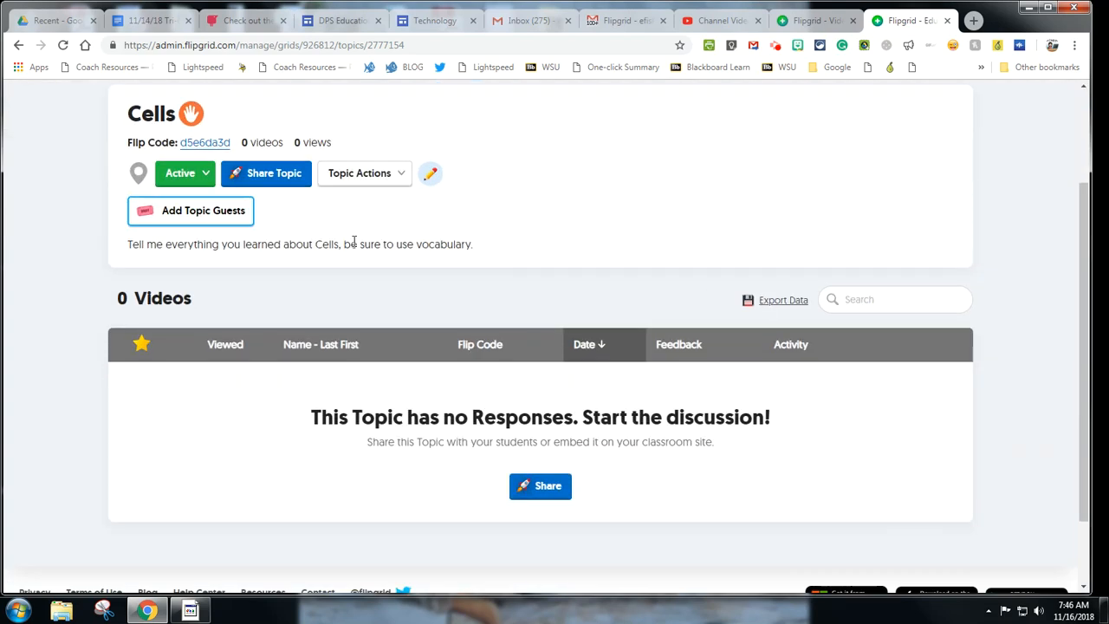
left_click(257, 176)
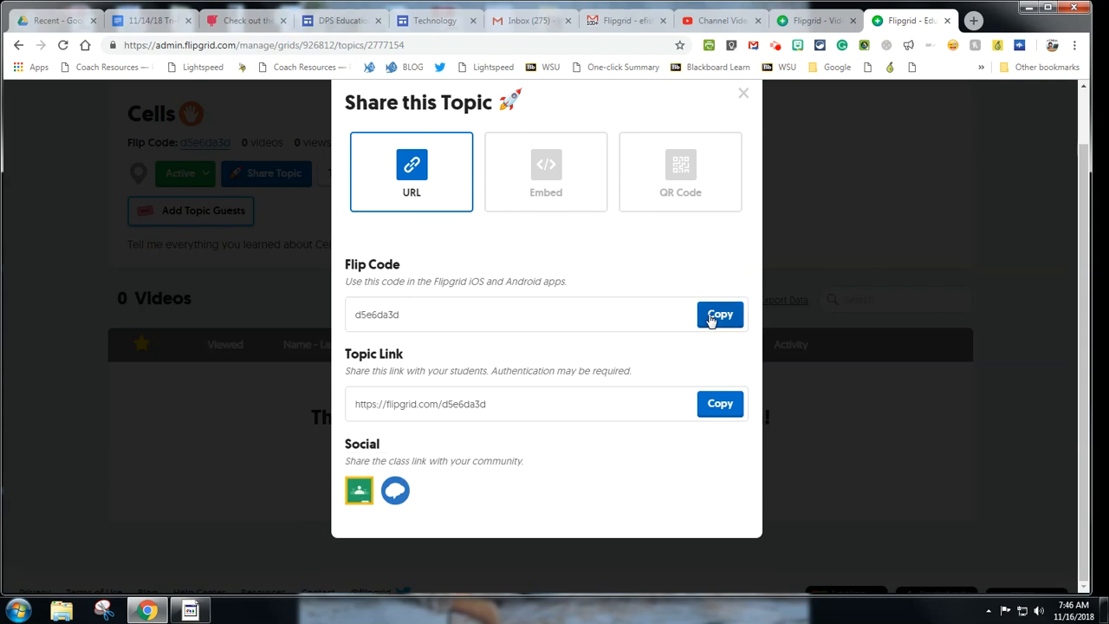
left_click_drag(357, 313, 481, 317)
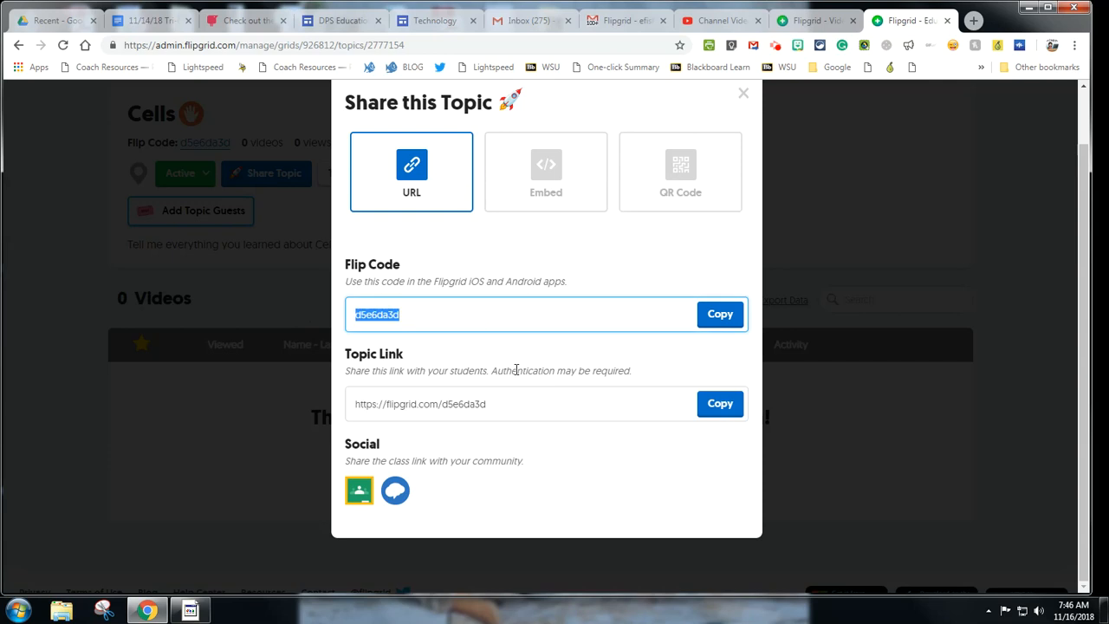
scroll(642, 433, "up", 1)
left_click(740, 155)
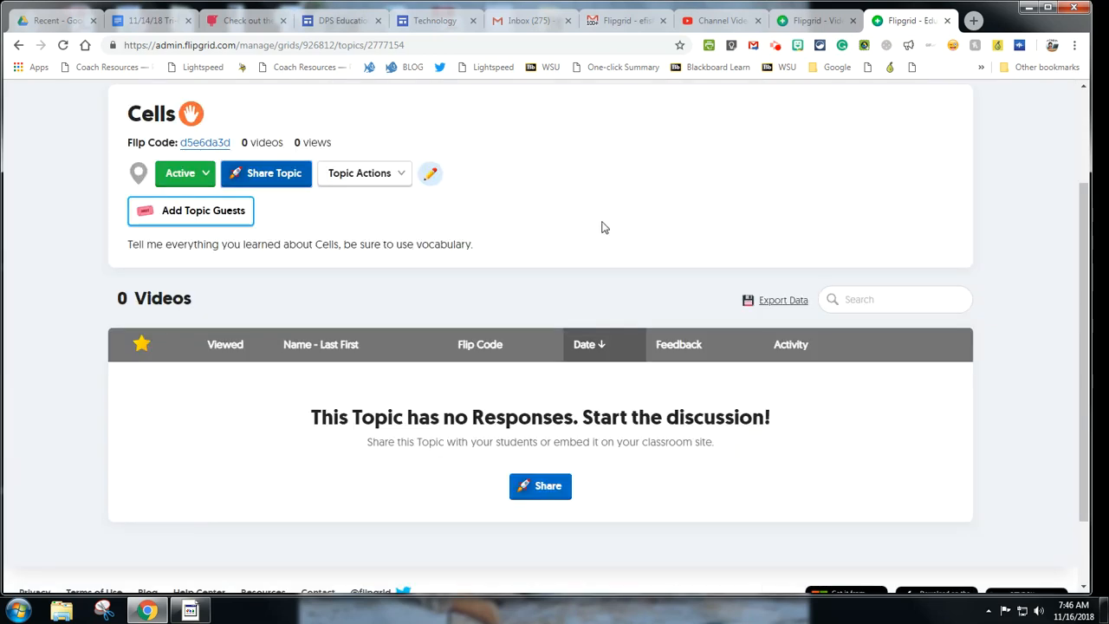
scroll(600, 220, "up", 2)
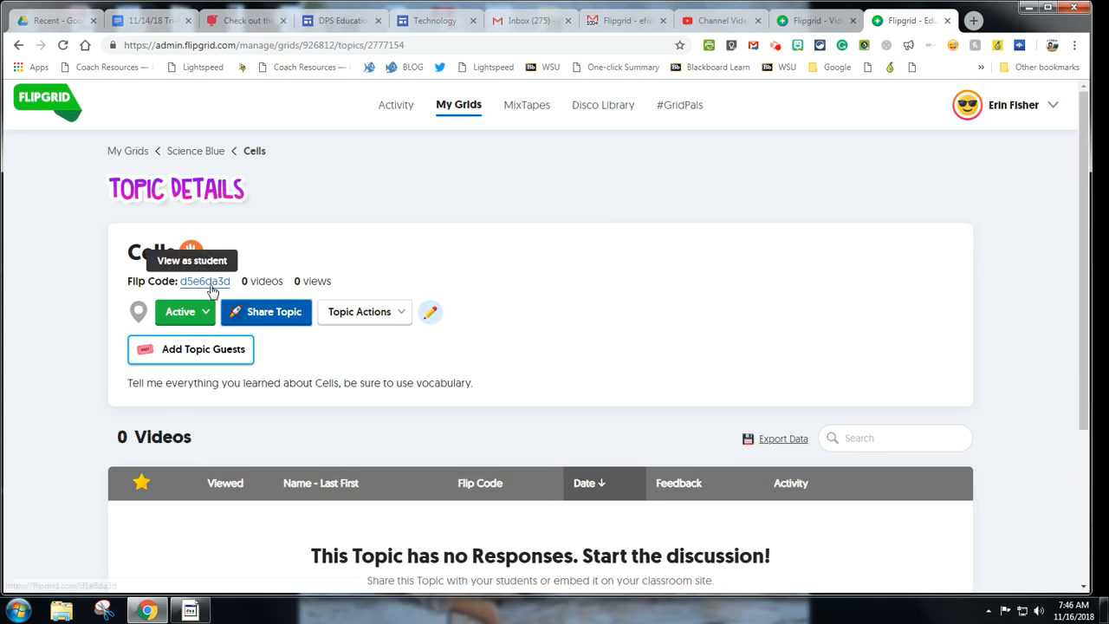
Step: Open the Science Blue grid's student view and sign in with the school Google account
left_click(187, 281)
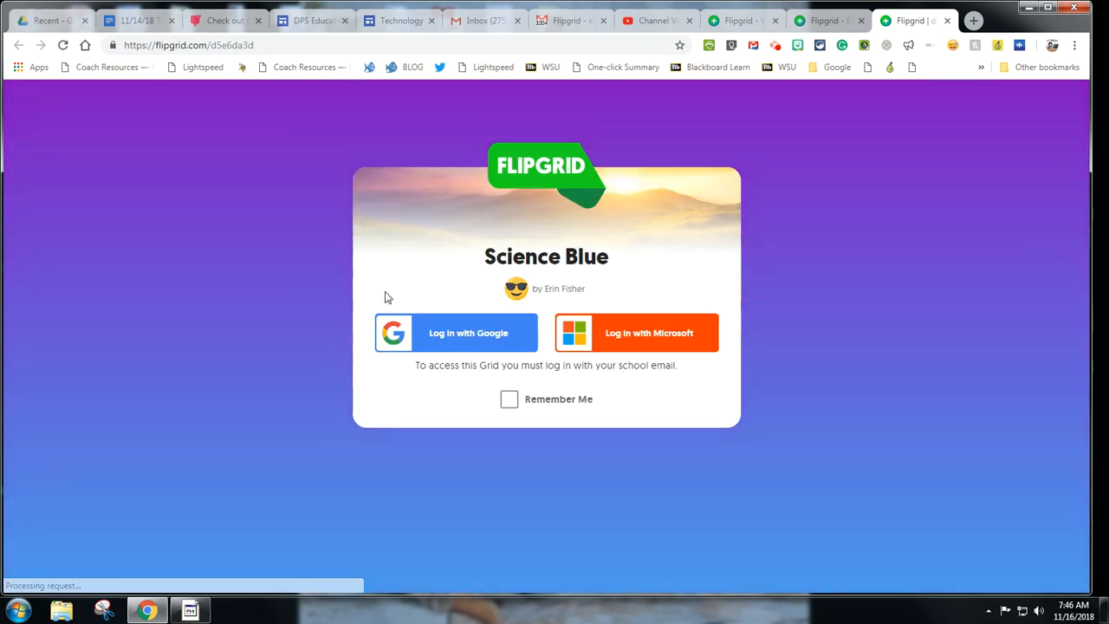
left_click_drag(491, 257, 611, 265)
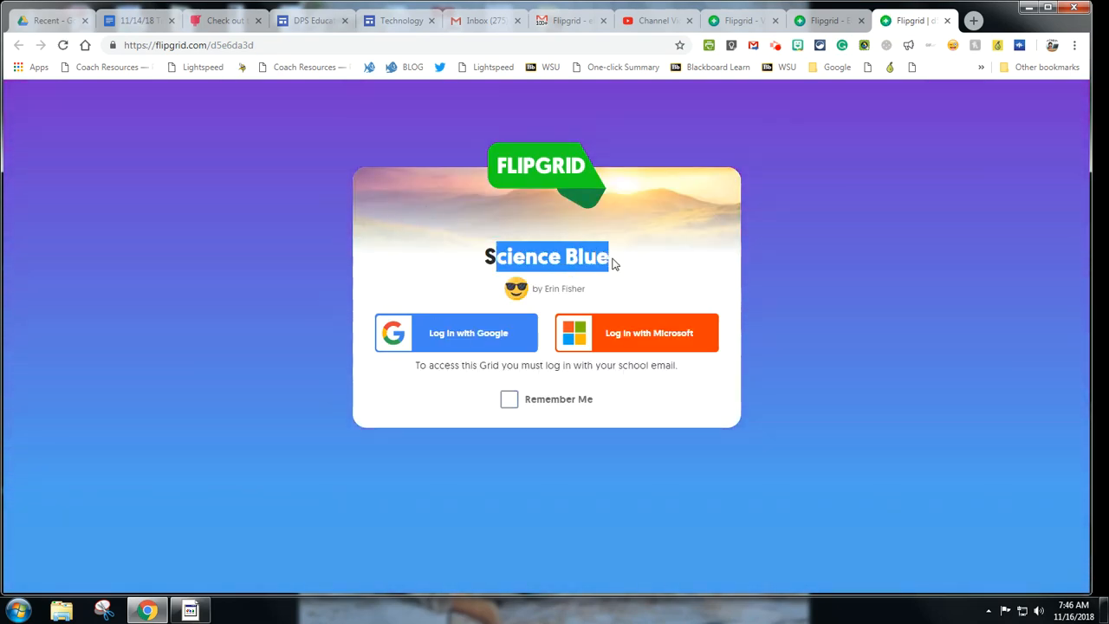
left_click(800, 338)
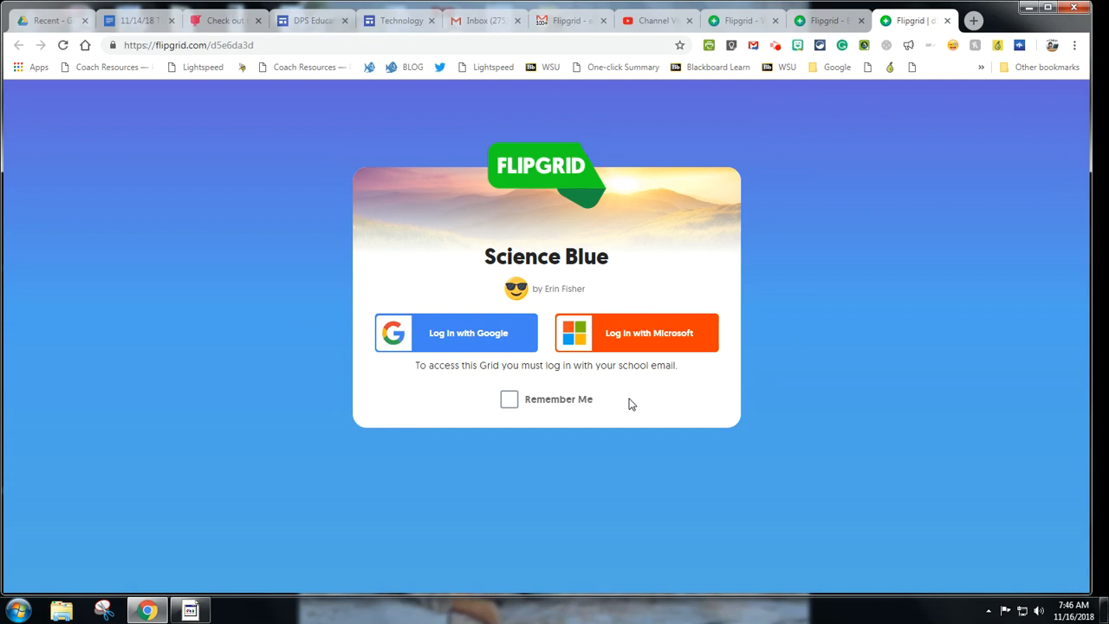
left_click(451, 344)
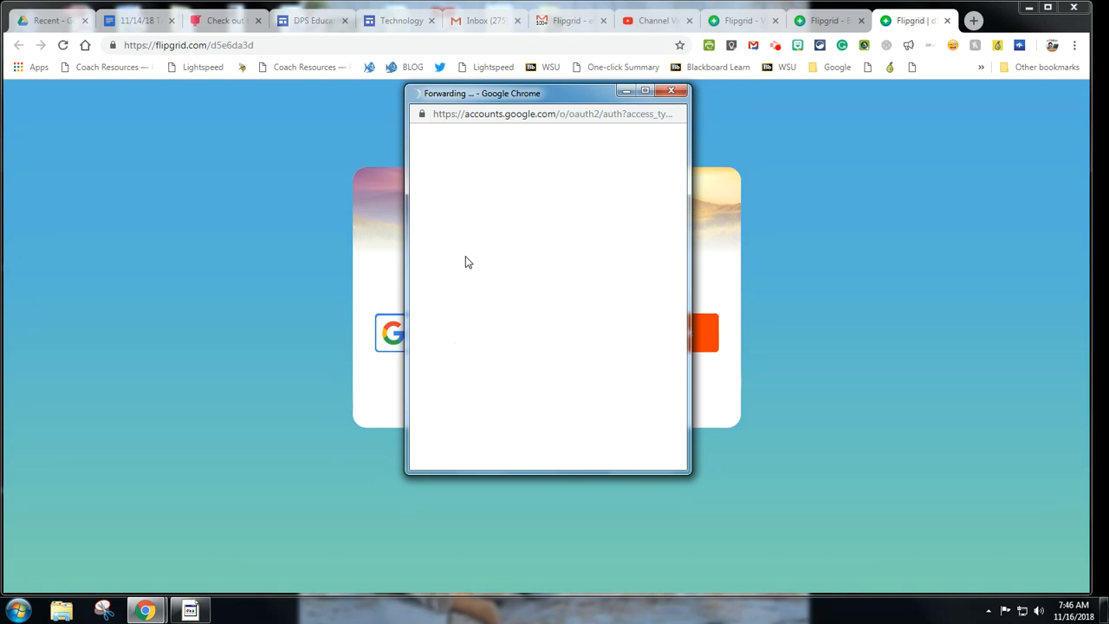
left_click(485, 244)
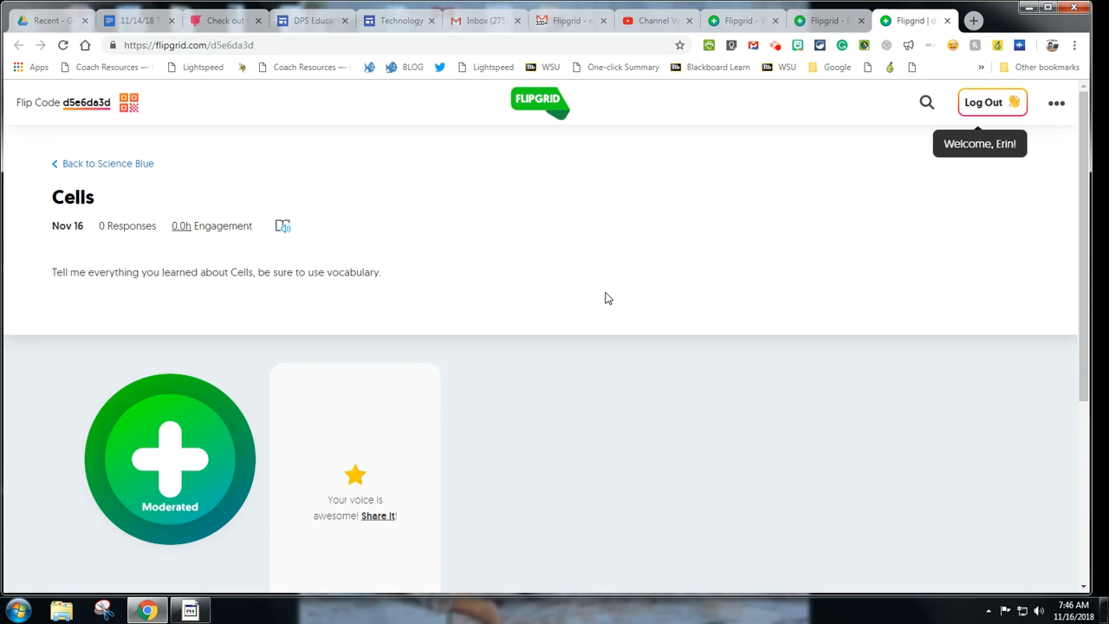
Step: Scroll through the Cells topic's student page, then return to the Flipgrid home page
scroll(606, 298, "down", 1)
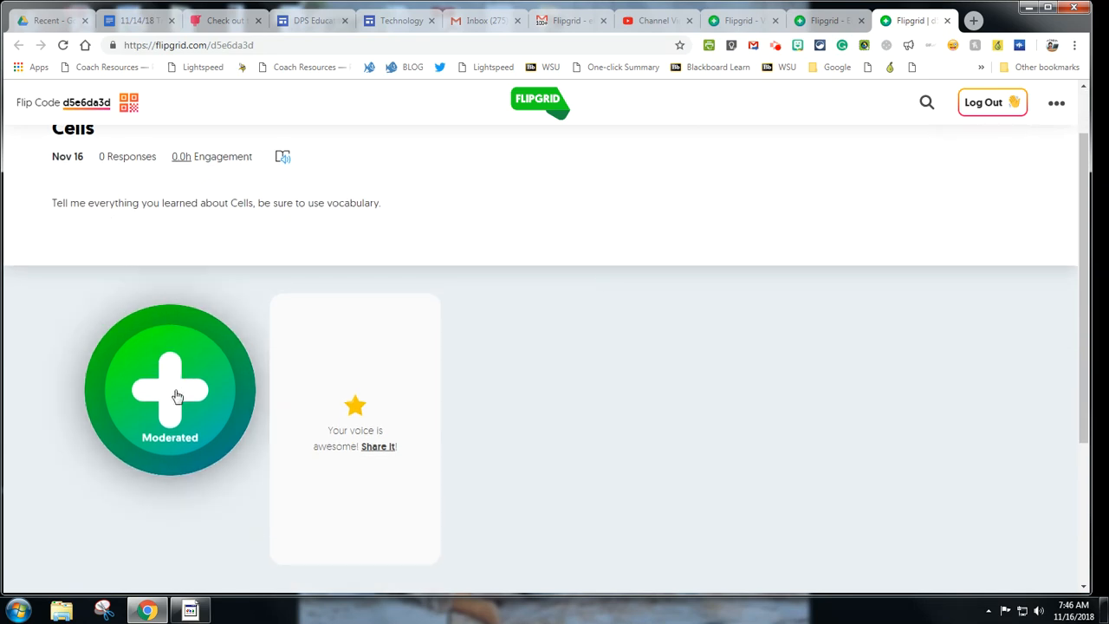
scroll(725, 374, "up", 1)
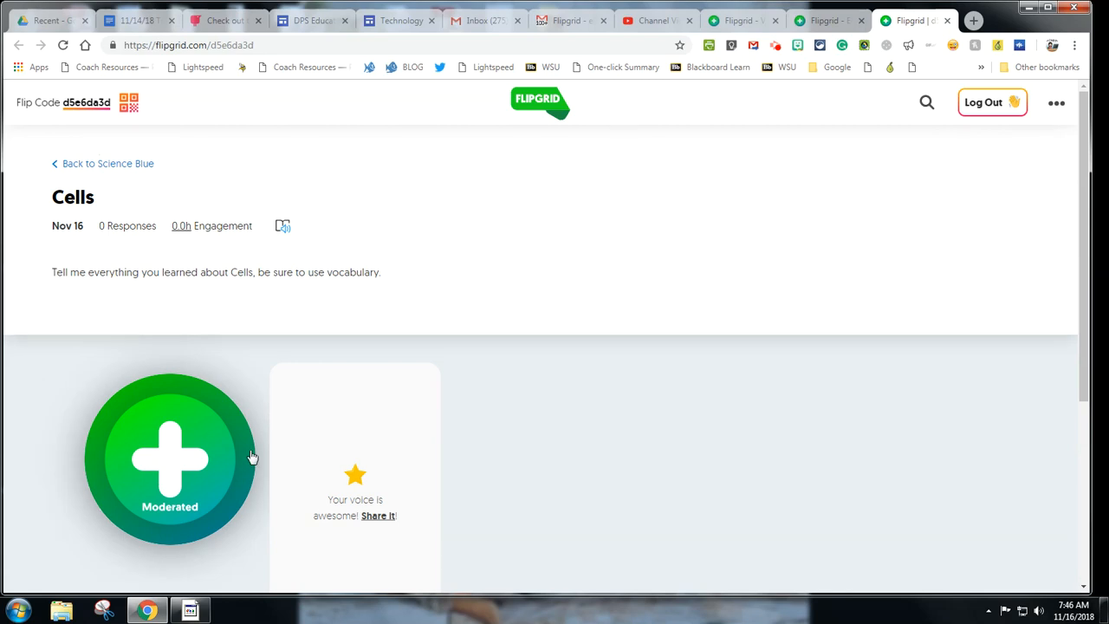
scroll(577, 445, "down", 1)
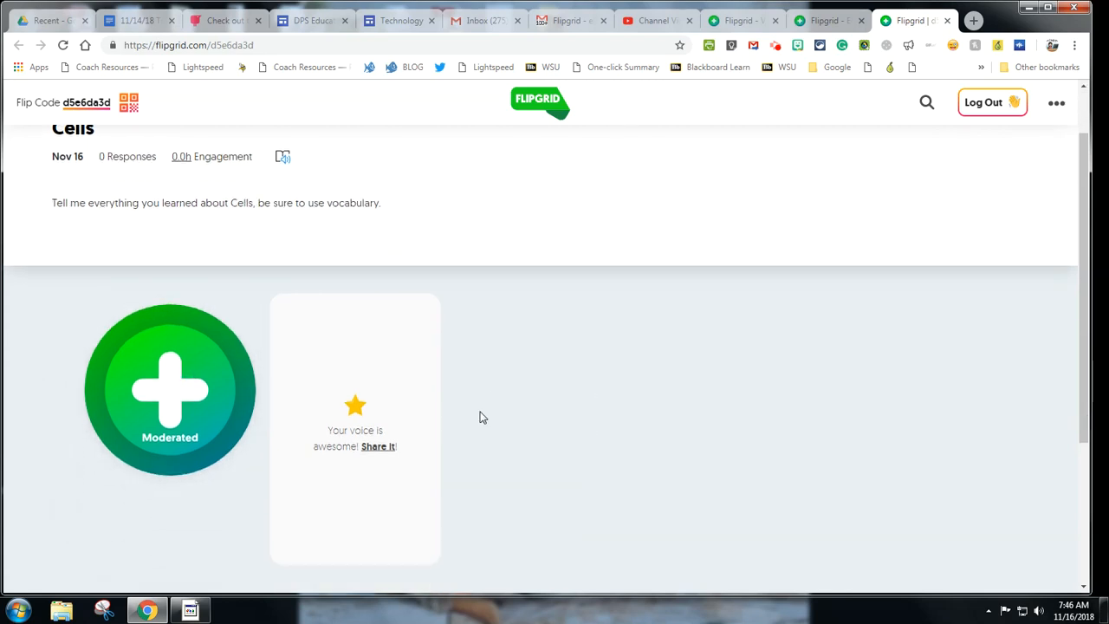
scroll(203, 412, "down", 2)
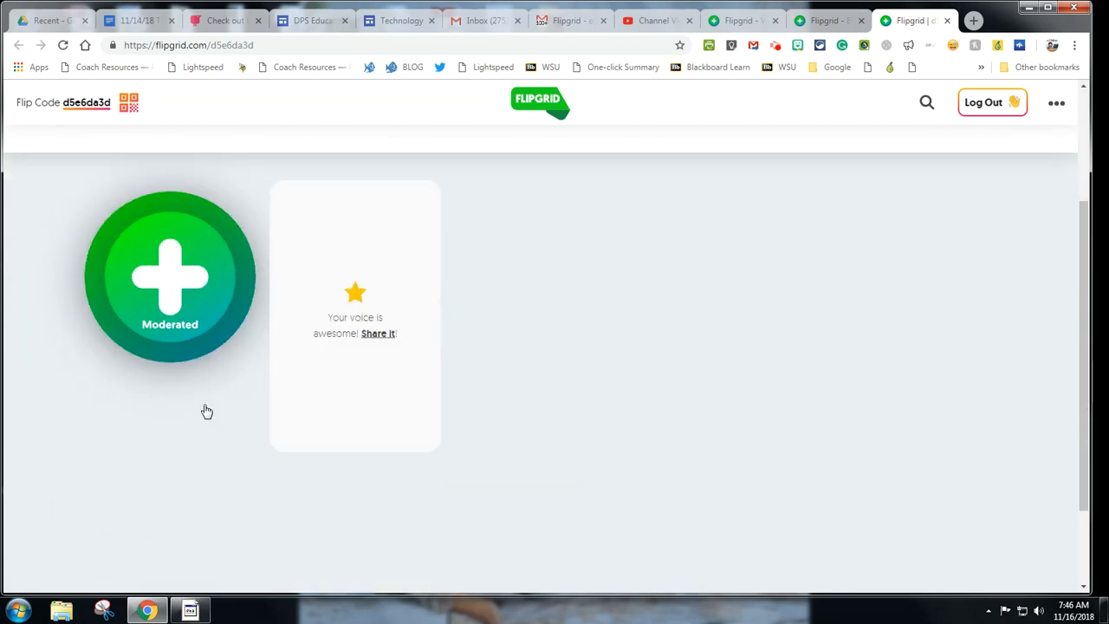
scroll(873, 244, "up", 3)
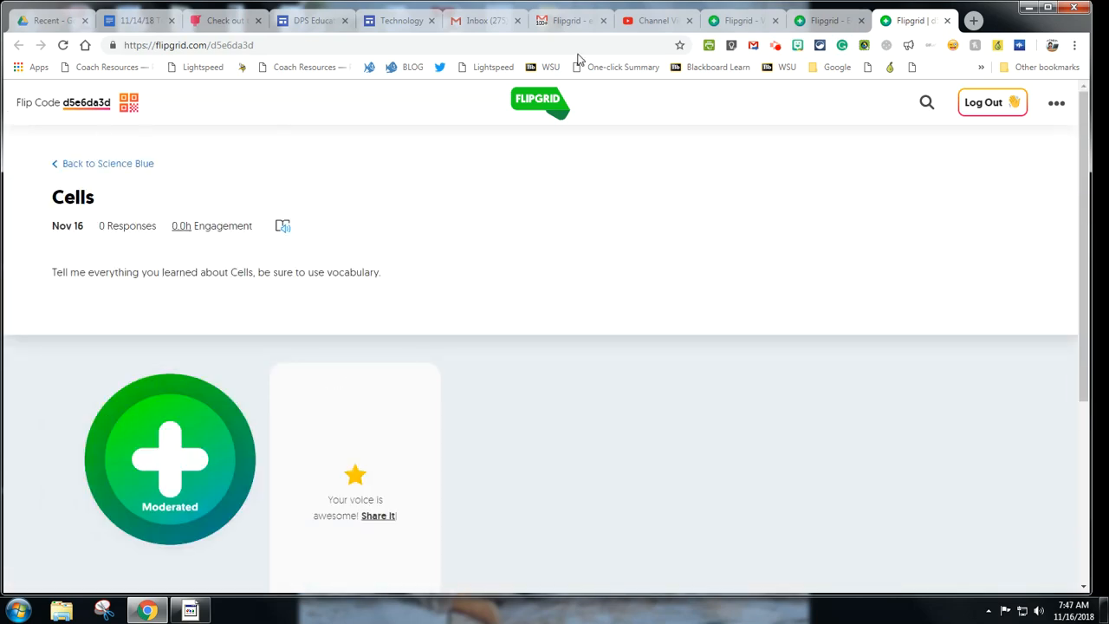
left_click(827, 20)
left_click(743, 20)
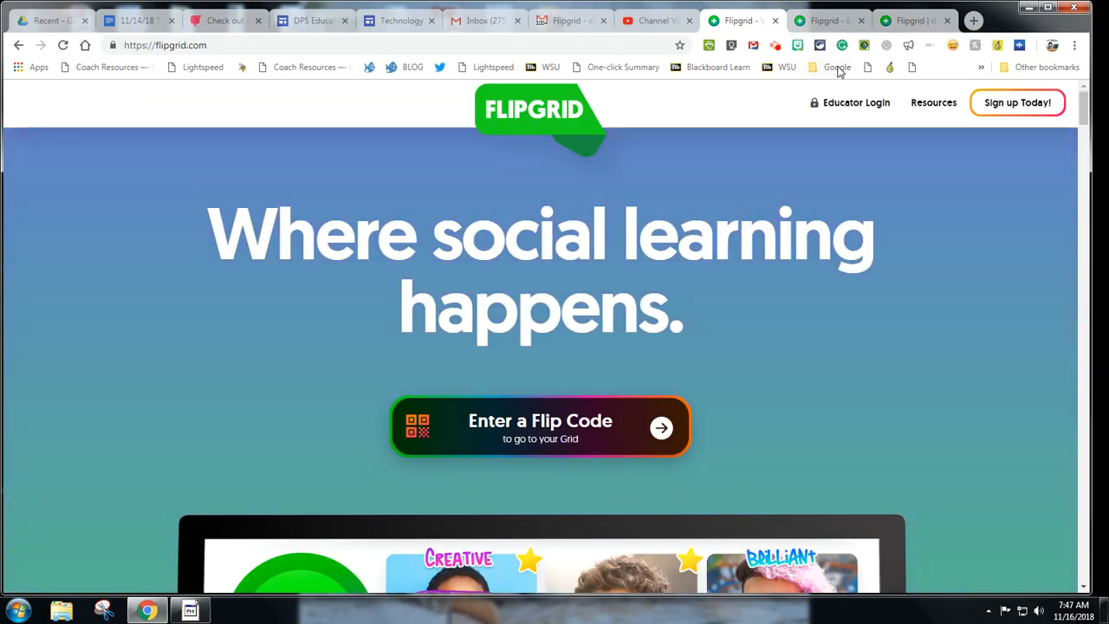
Step: From My Grids, open Technology Integration 1:1 and its Let's Try Flipgrid! topic details
left_click(827, 24)
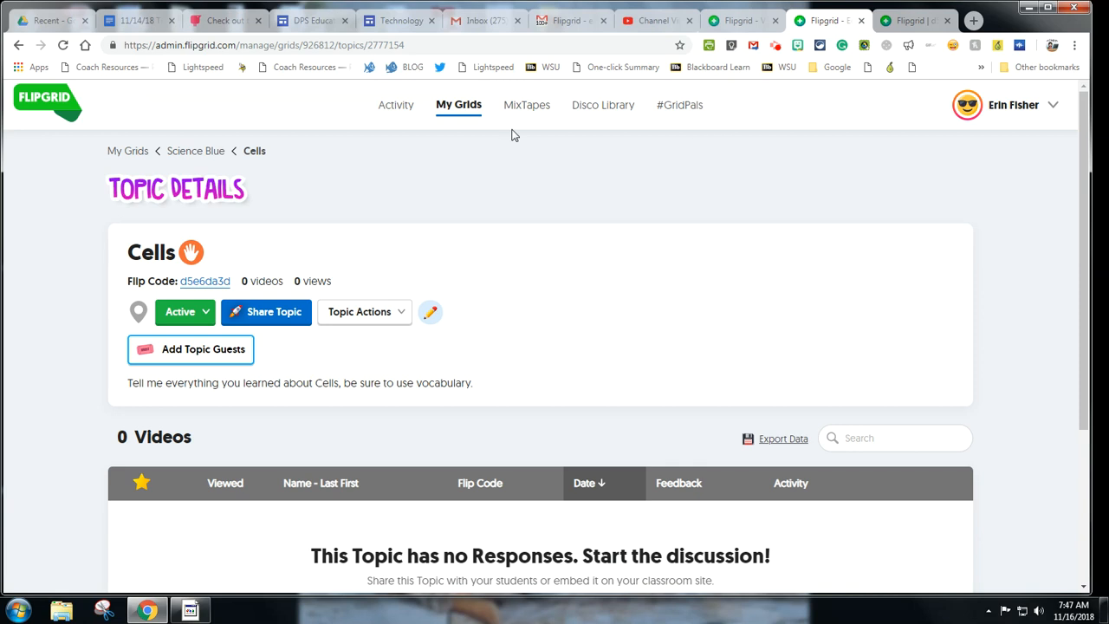
left_click(462, 111)
scroll(334, 379, "down", 2)
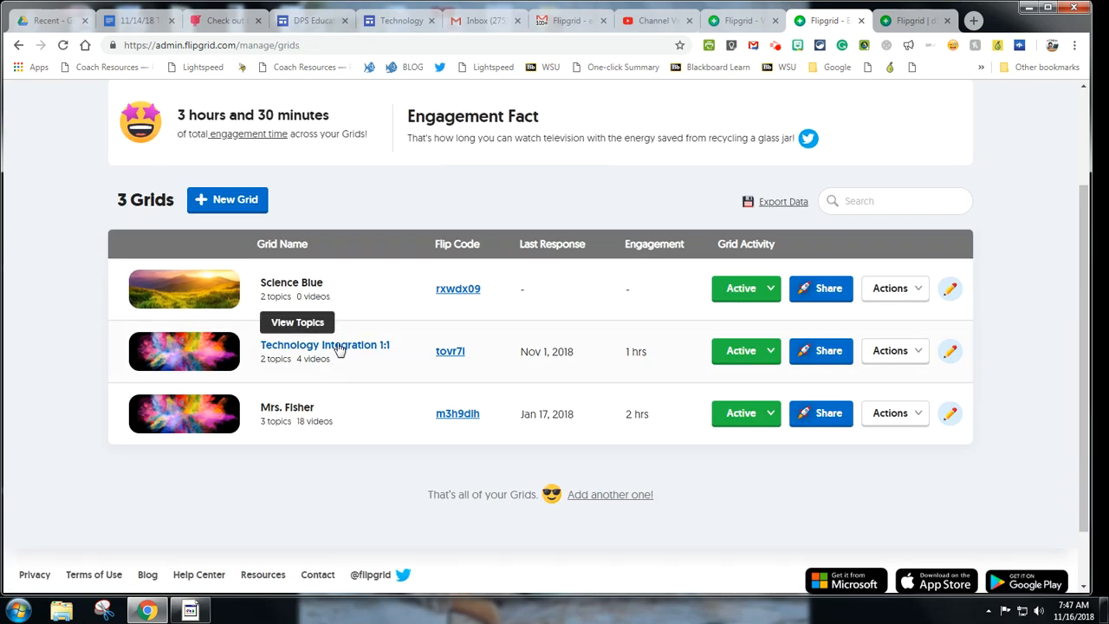
left_click(341, 346)
left_click(244, 523)
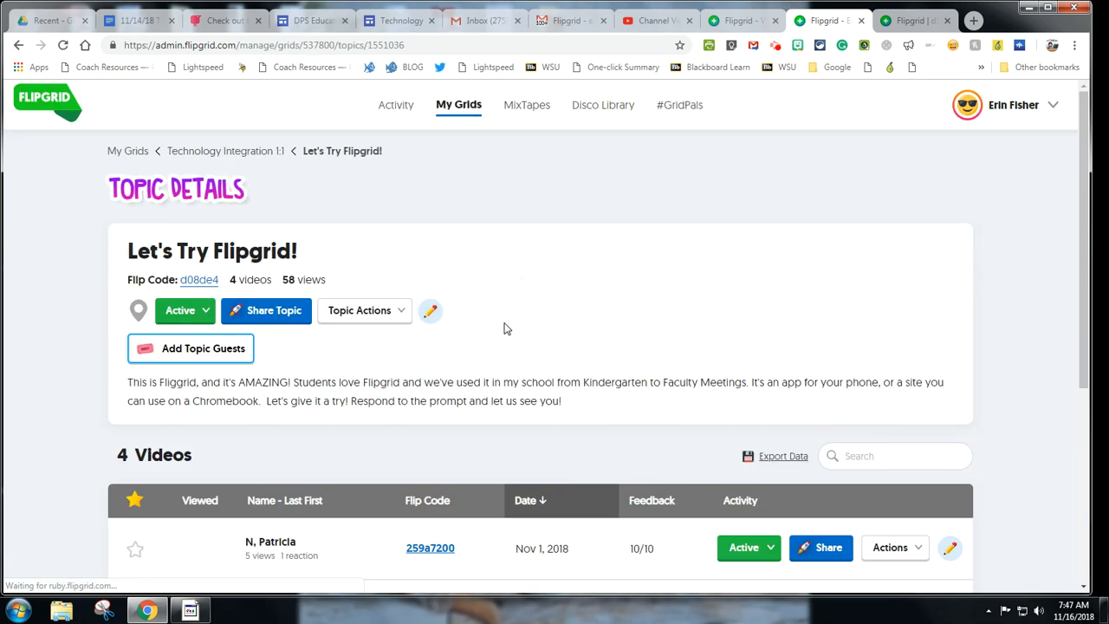
scroll(505, 326, "down", 4)
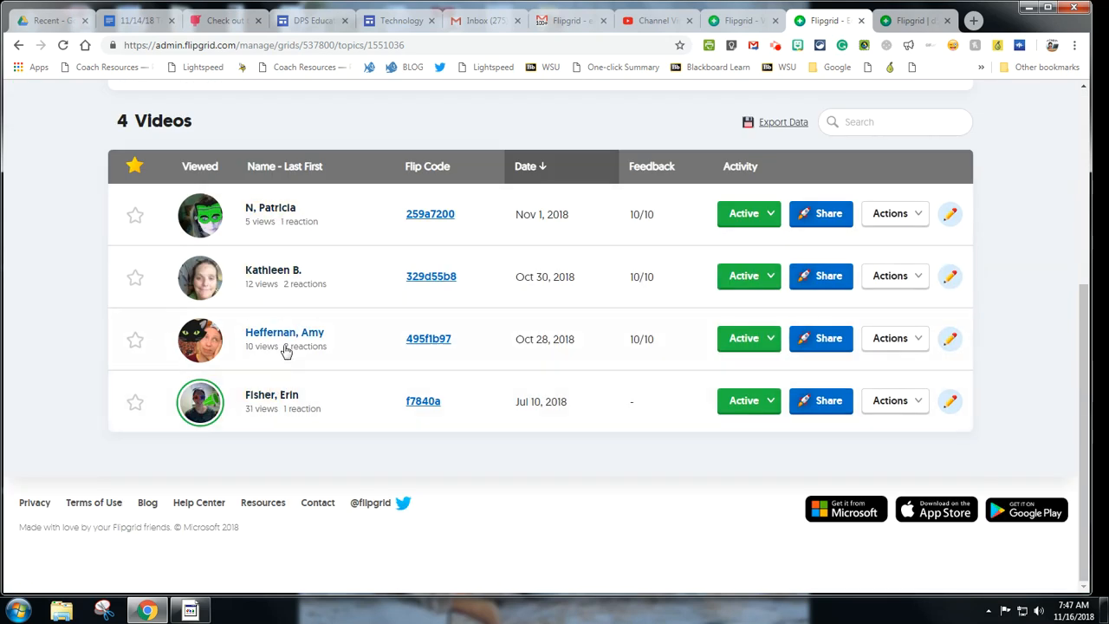
scroll(286, 351, "up", 4)
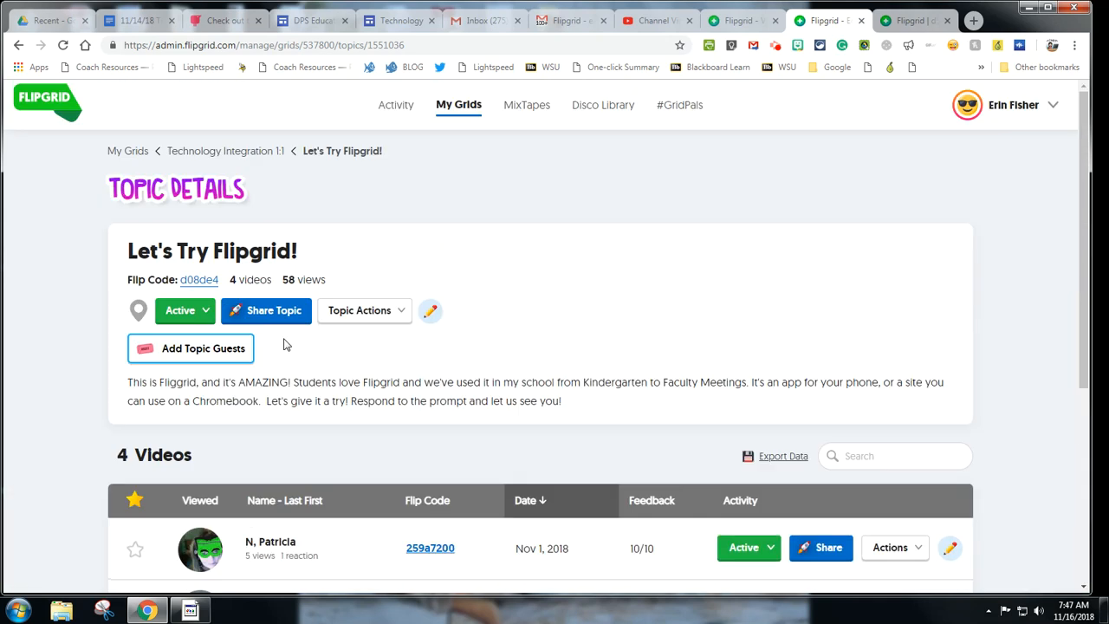
left_click(198, 281)
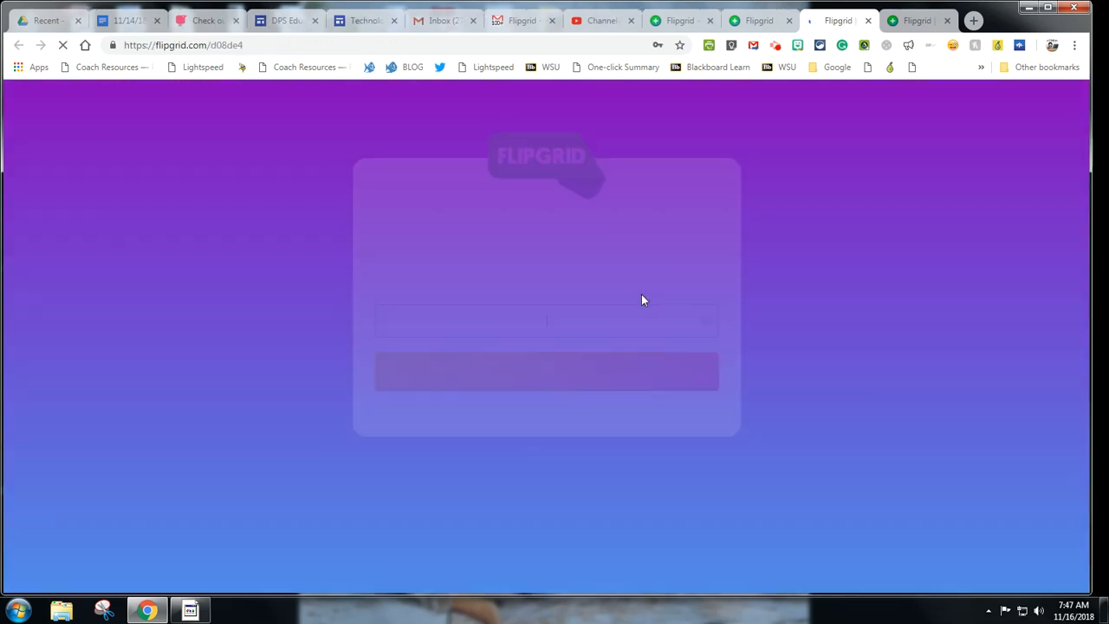
left_click(760, 22)
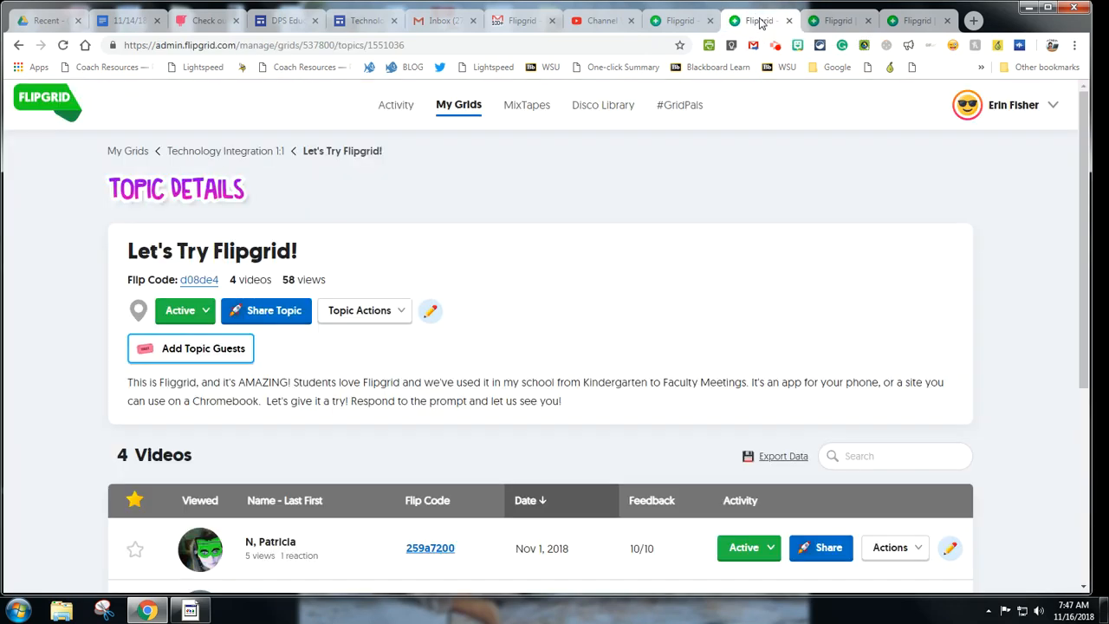
left_click_drag(219, 279, 181, 281)
scroll(598, 304, "down", 4)
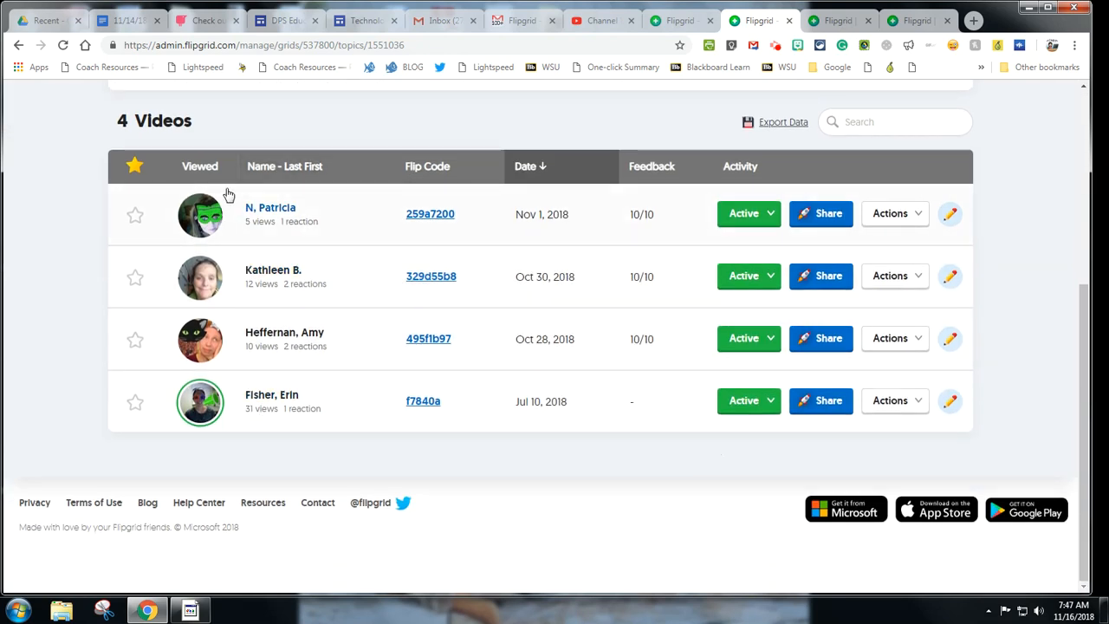
scroll(367, 317, "up", 3)
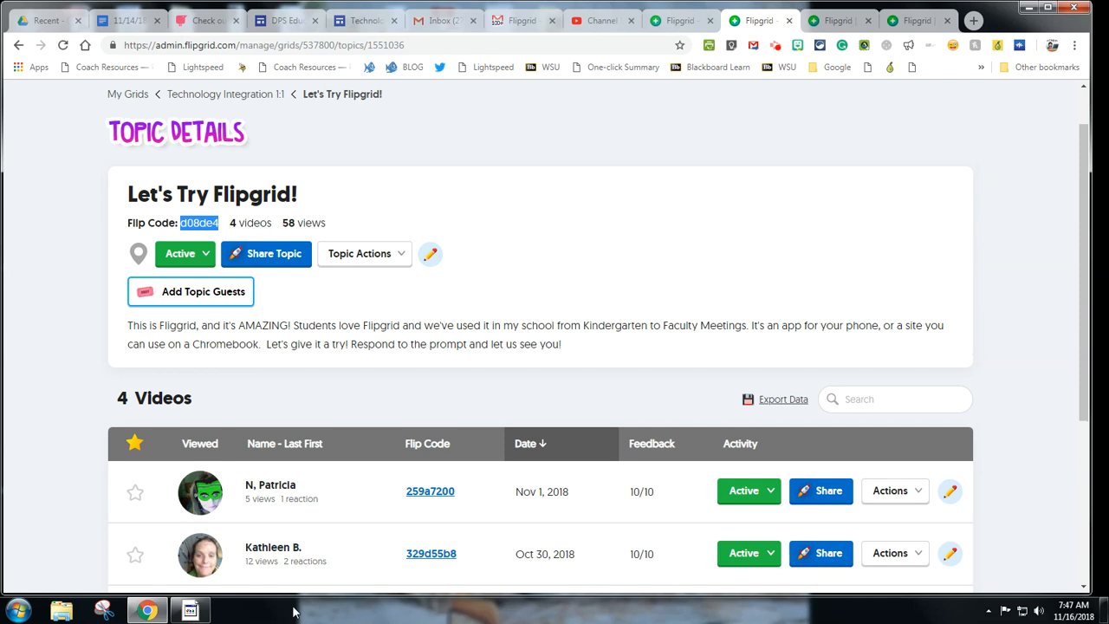
scroll(598, 312, "down", 1)
Step: Check the grid's student password page, then return to the topic details
left_click(834, 20)
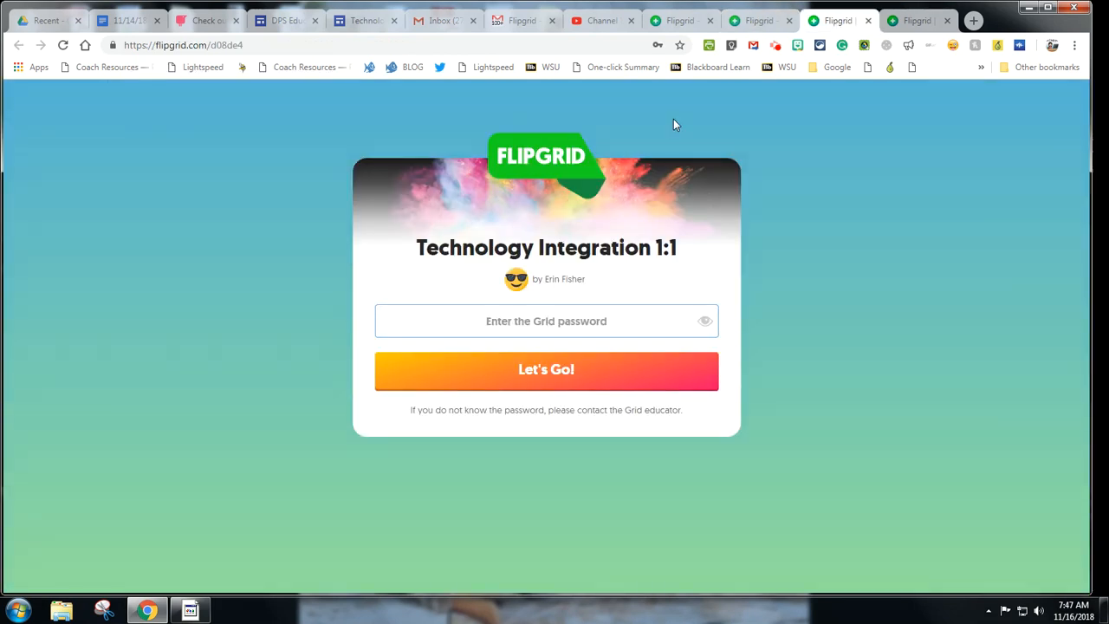
left_click(754, 19)
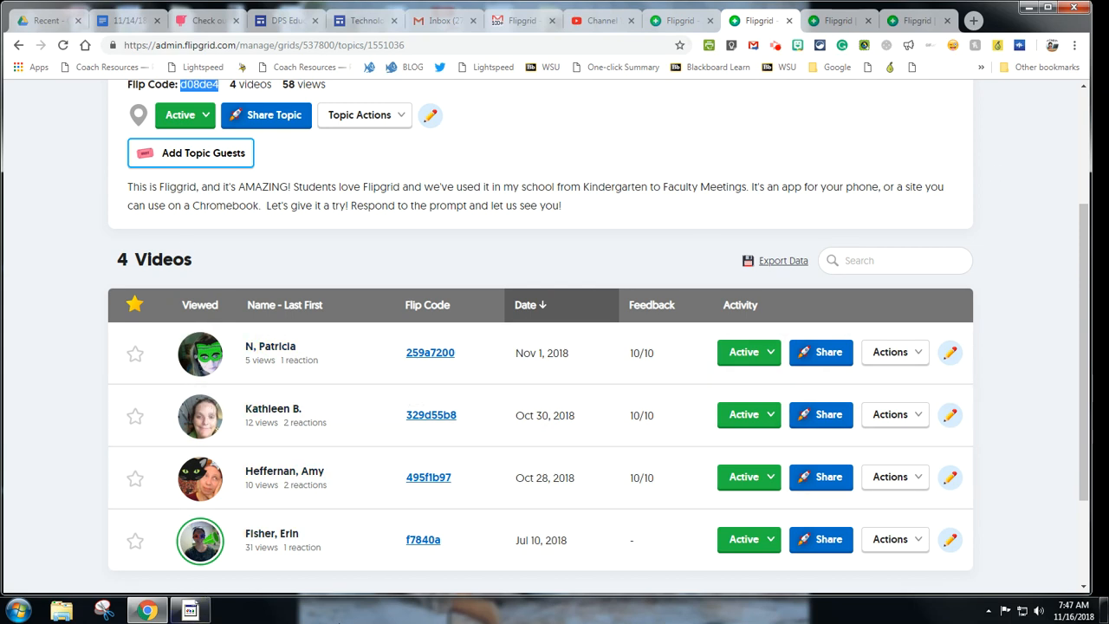
scroll(335, 500, "up", 2)
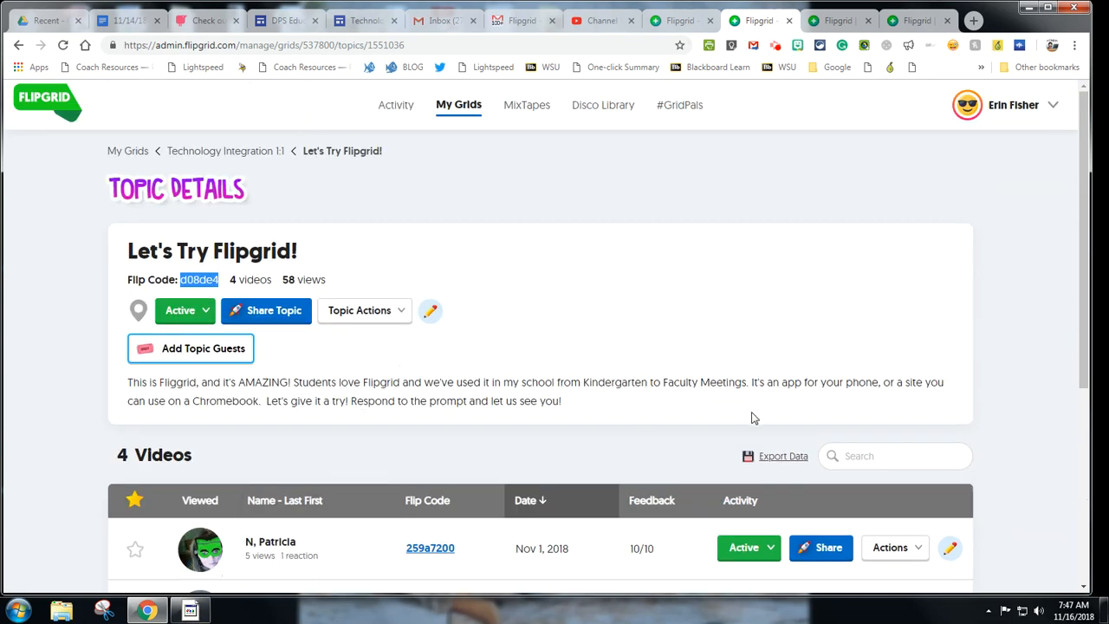